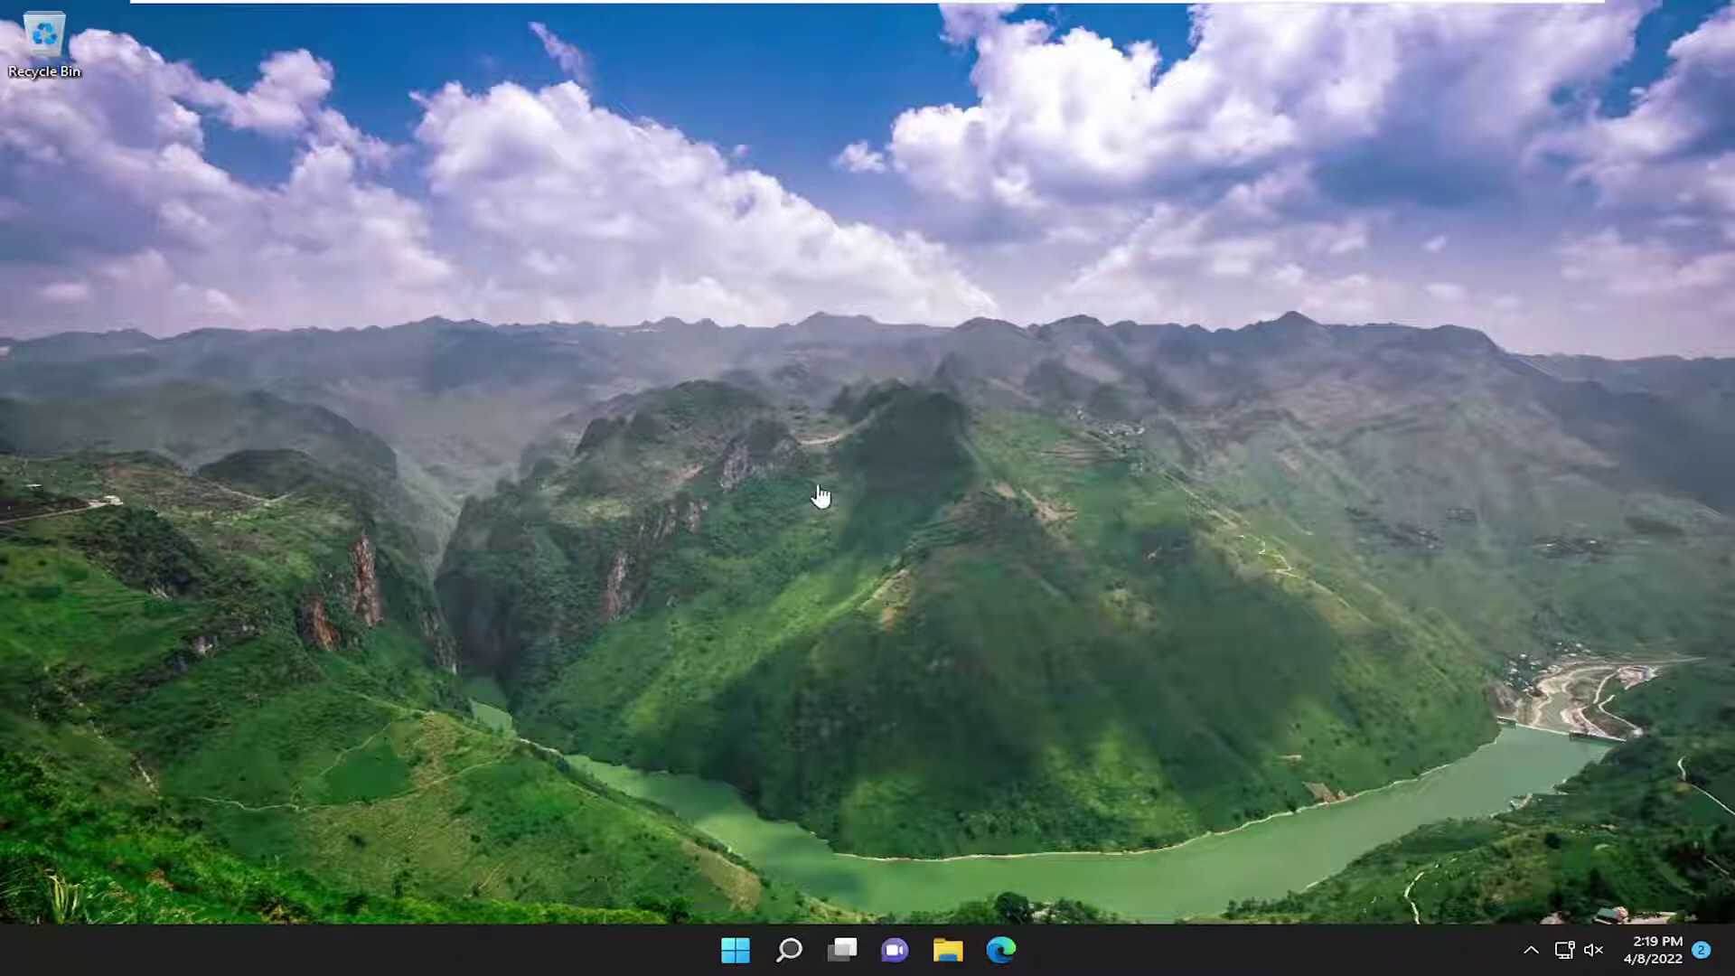
Step: Search Windows for "update" and open the Windows Update settings from Check for updates
{"action": "left_click", "coordinate": [785, 927]}
{"action": "type", "text": "u"}
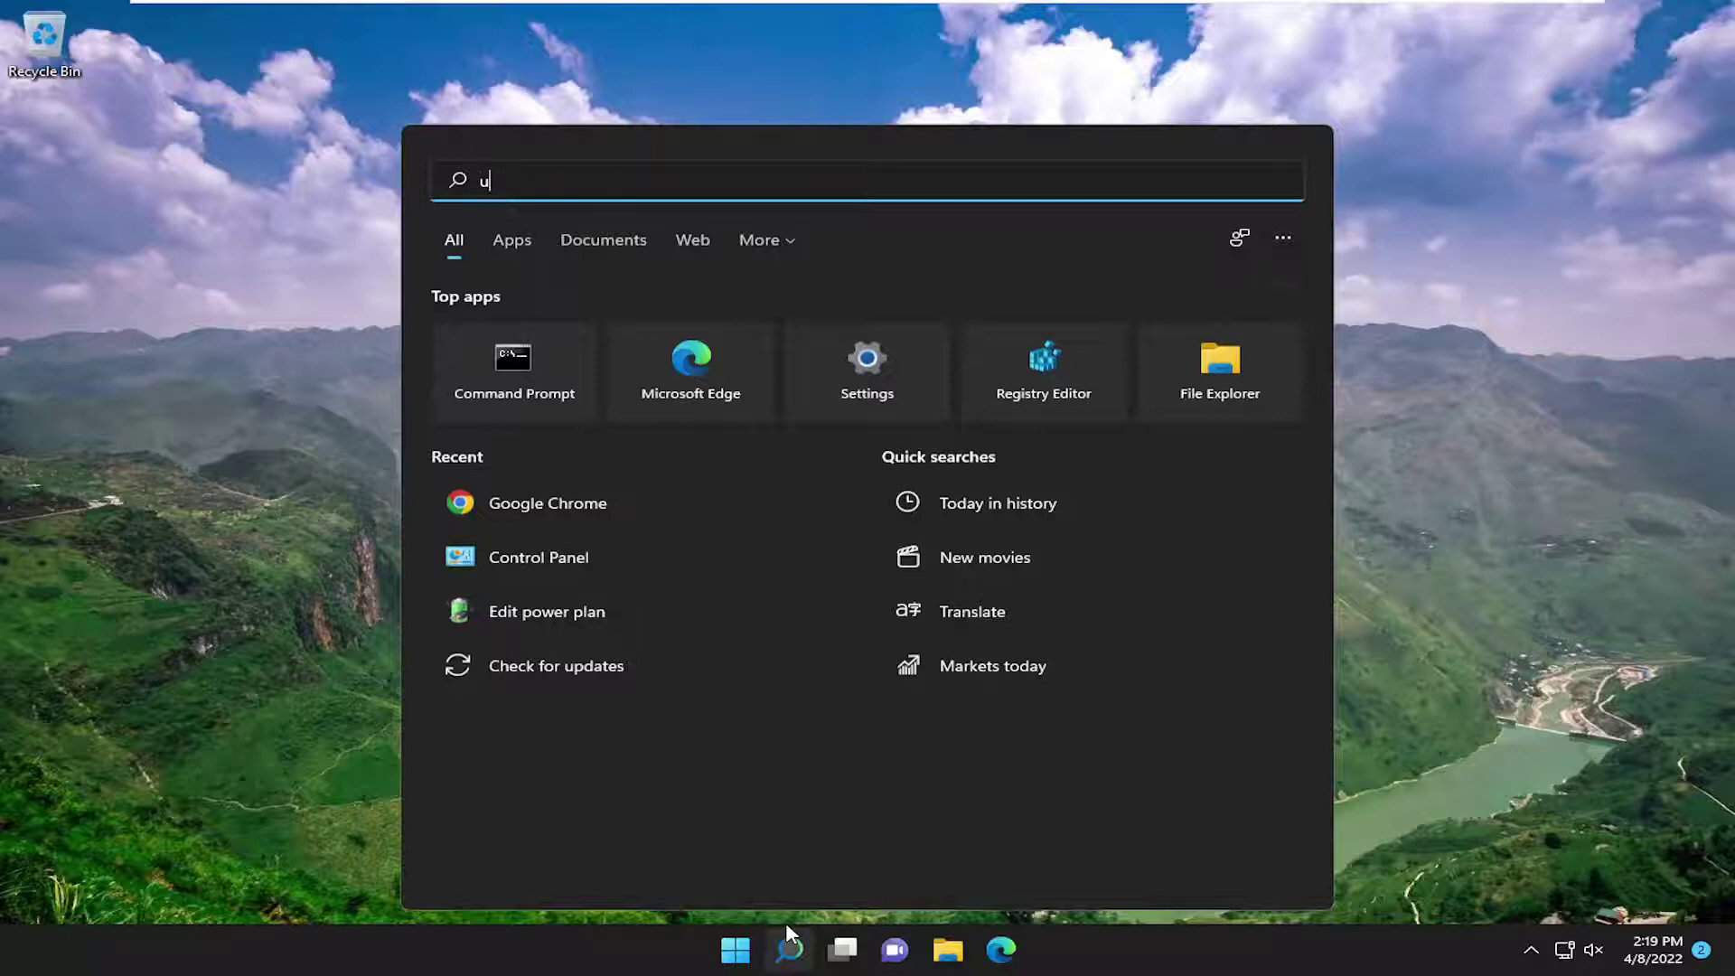
{"action": "type", "text": "pdate"}
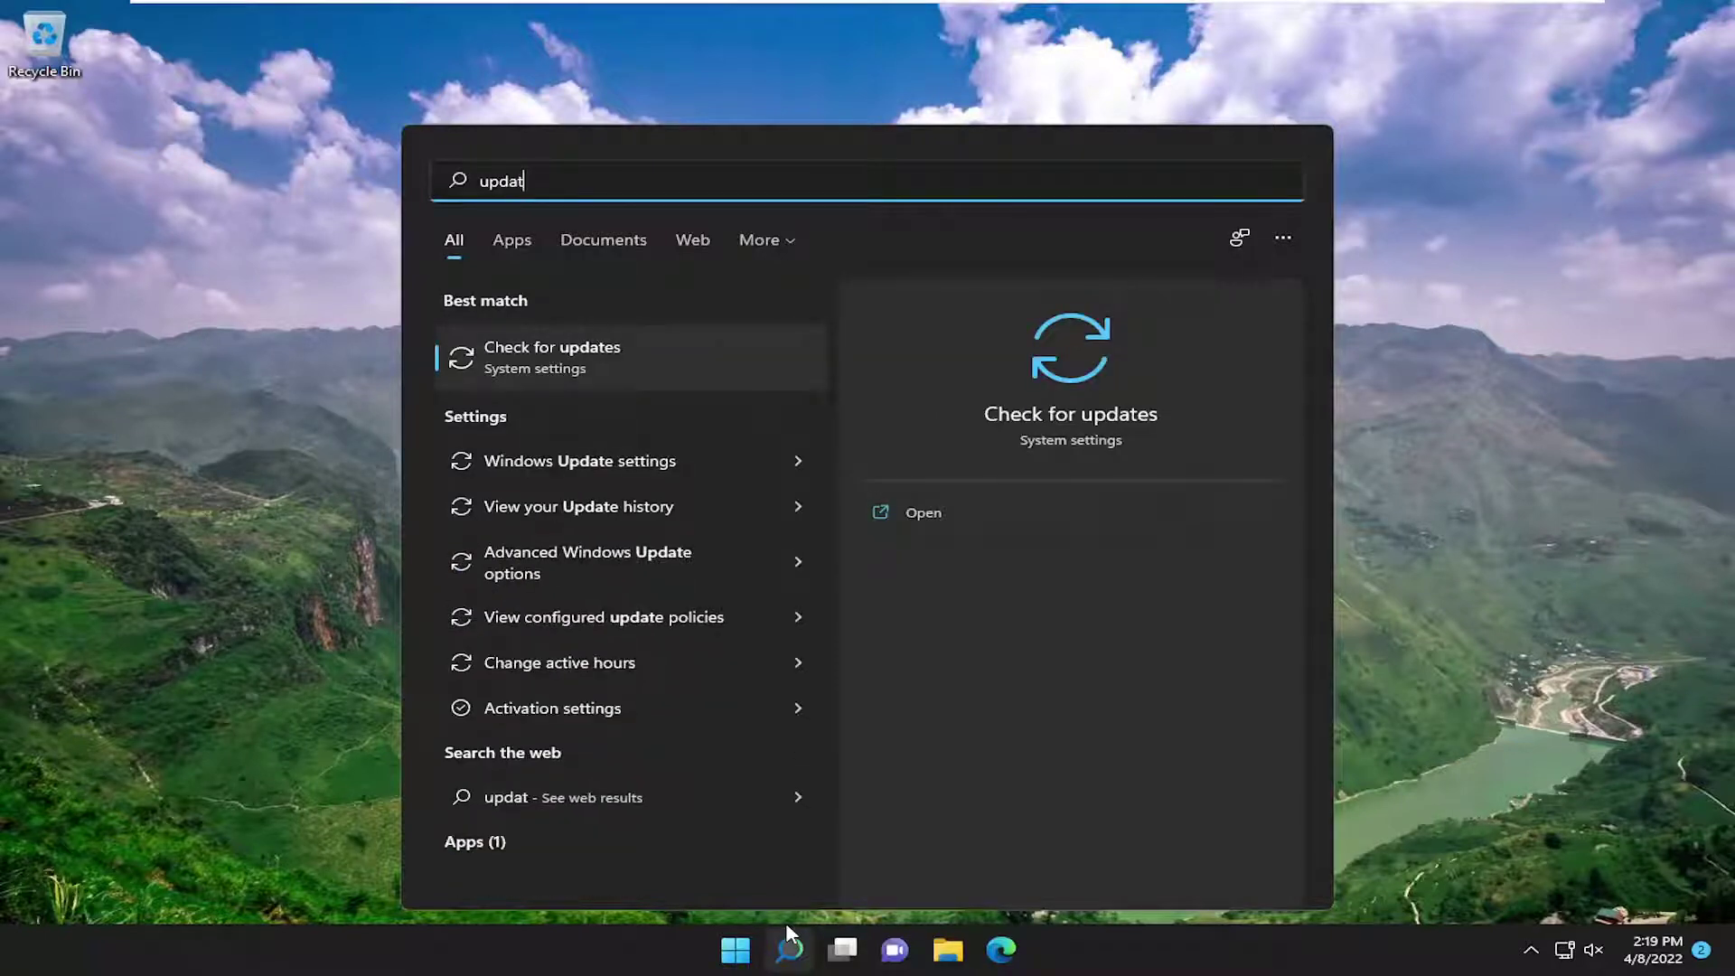
{"action": "left_click", "coordinate": [573, 346]}
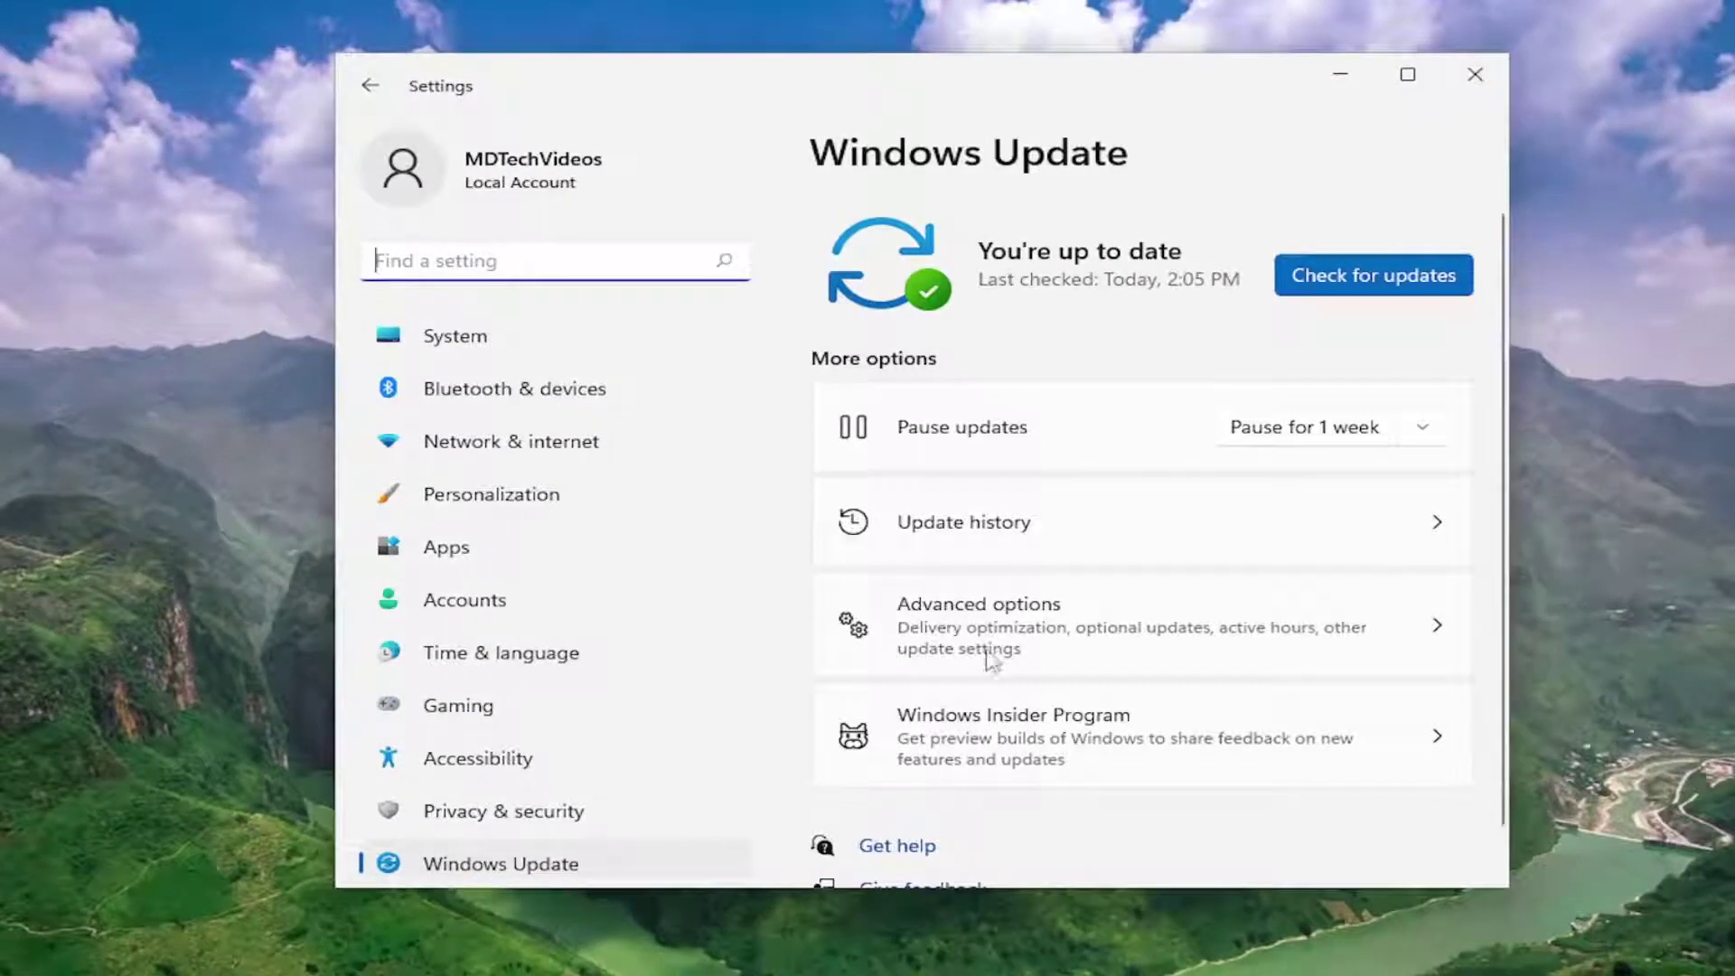
Step: Turn off Allow downloads from other PCs in the Delivery Optimization section of Windows Update's advanced options
{"action": "left_click", "coordinate": [1008, 623]}
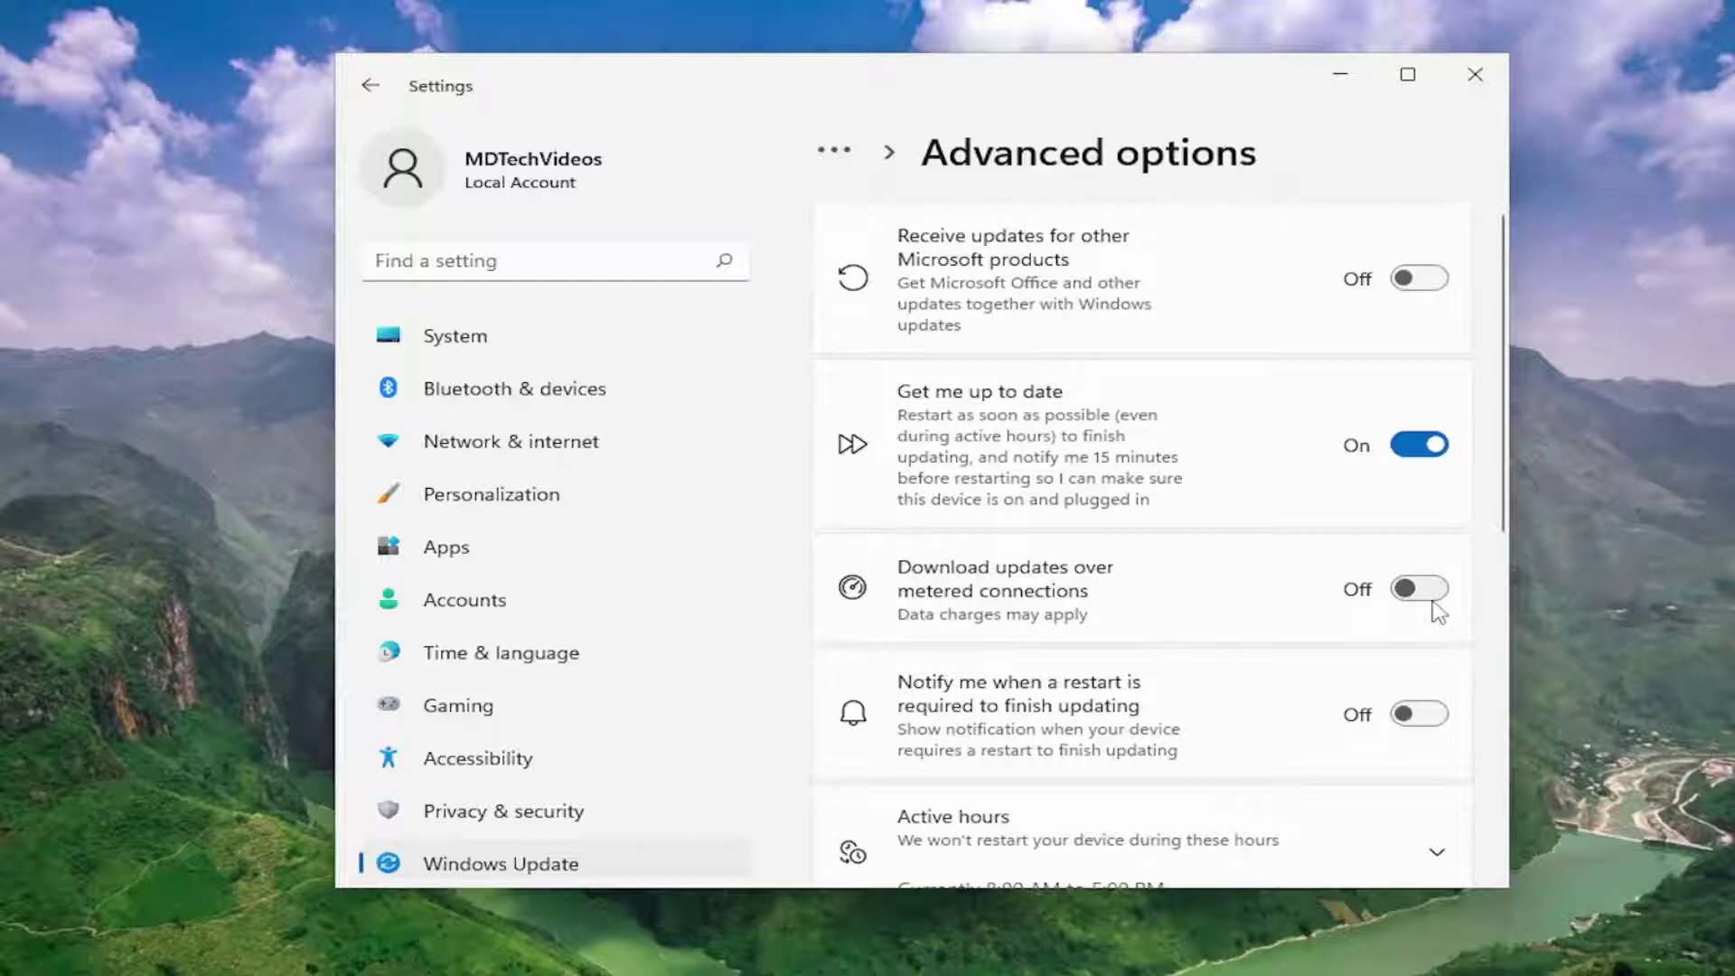
{"action": "scroll", "coordinate": [1369, 608], "scroll_direction": "down", "scroll_amount": 5}
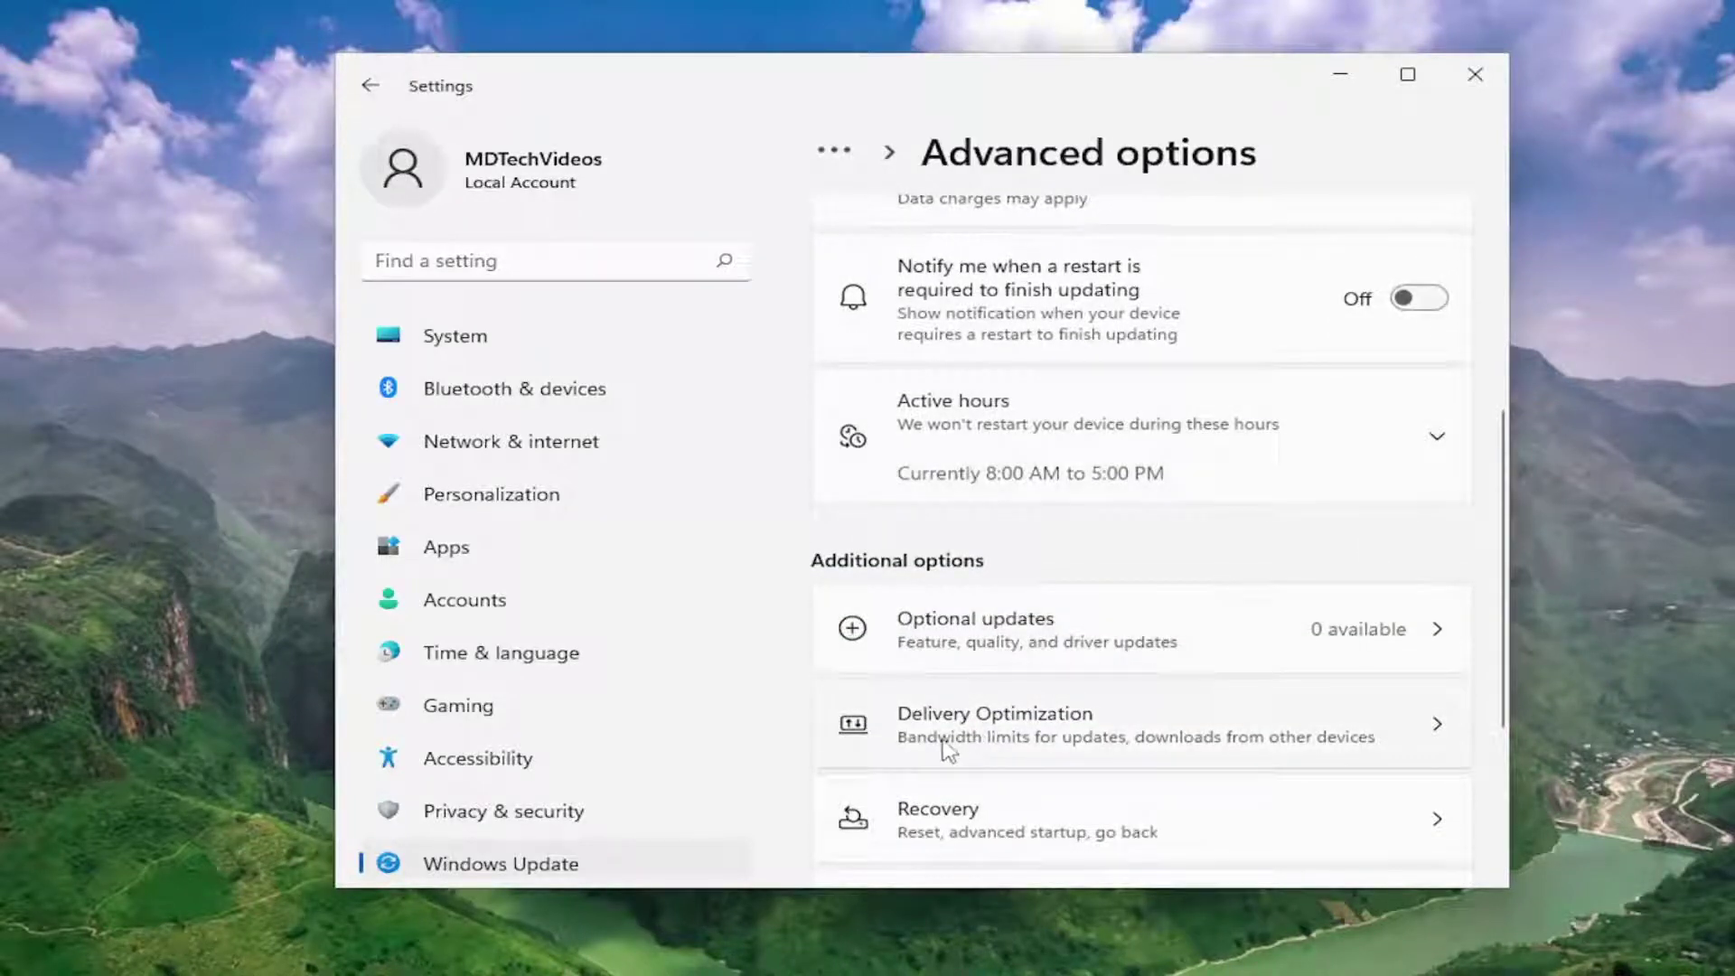
{"action": "left_click", "coordinate": [1227, 739]}
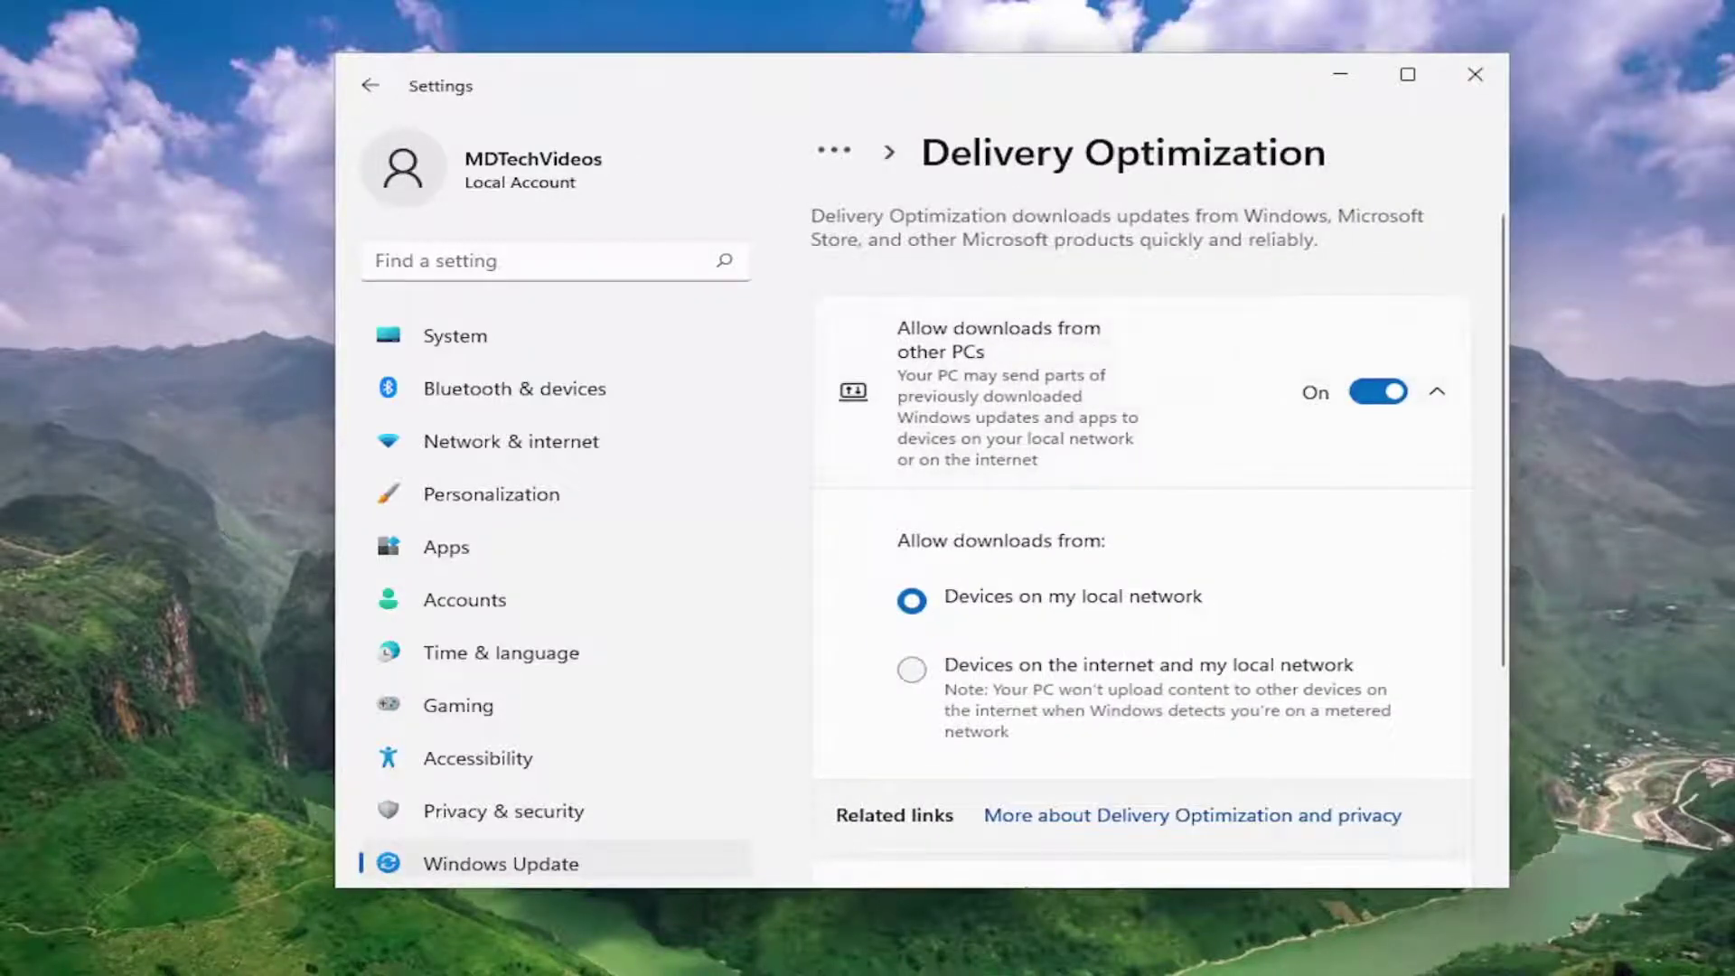
{"action": "left_click", "coordinate": [1393, 400]}
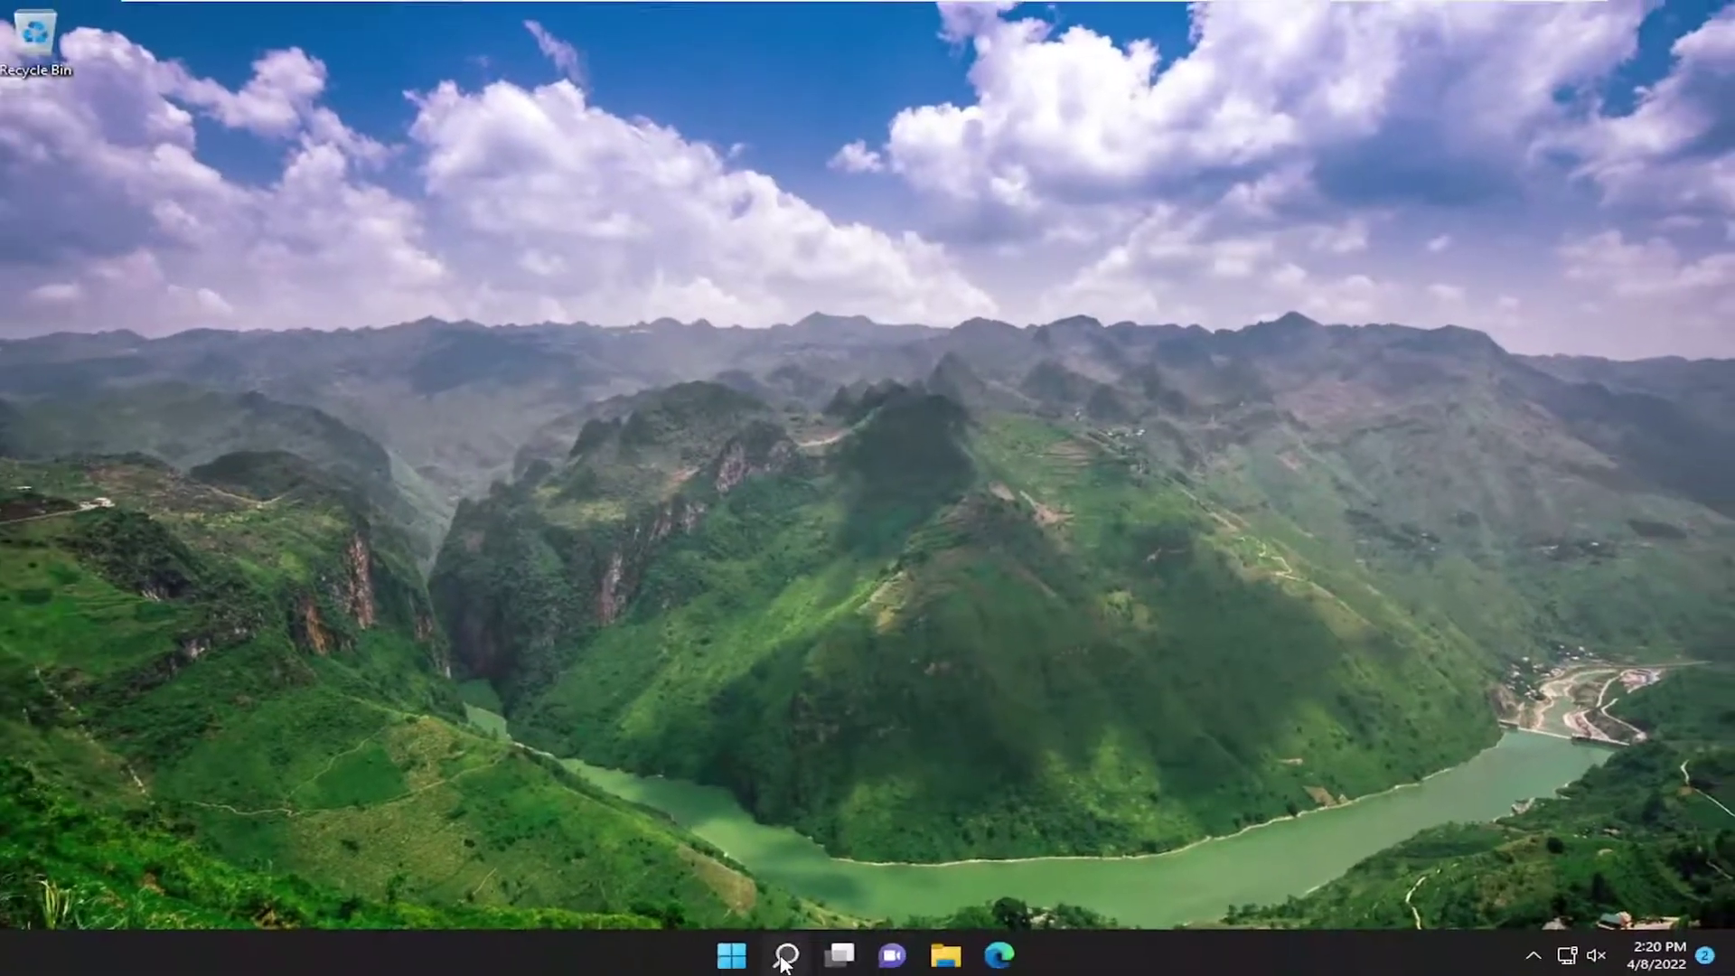
Step: Search Windows for "store" and open the Microsoft Store
{"action": "left_click", "coordinate": [785, 956]}
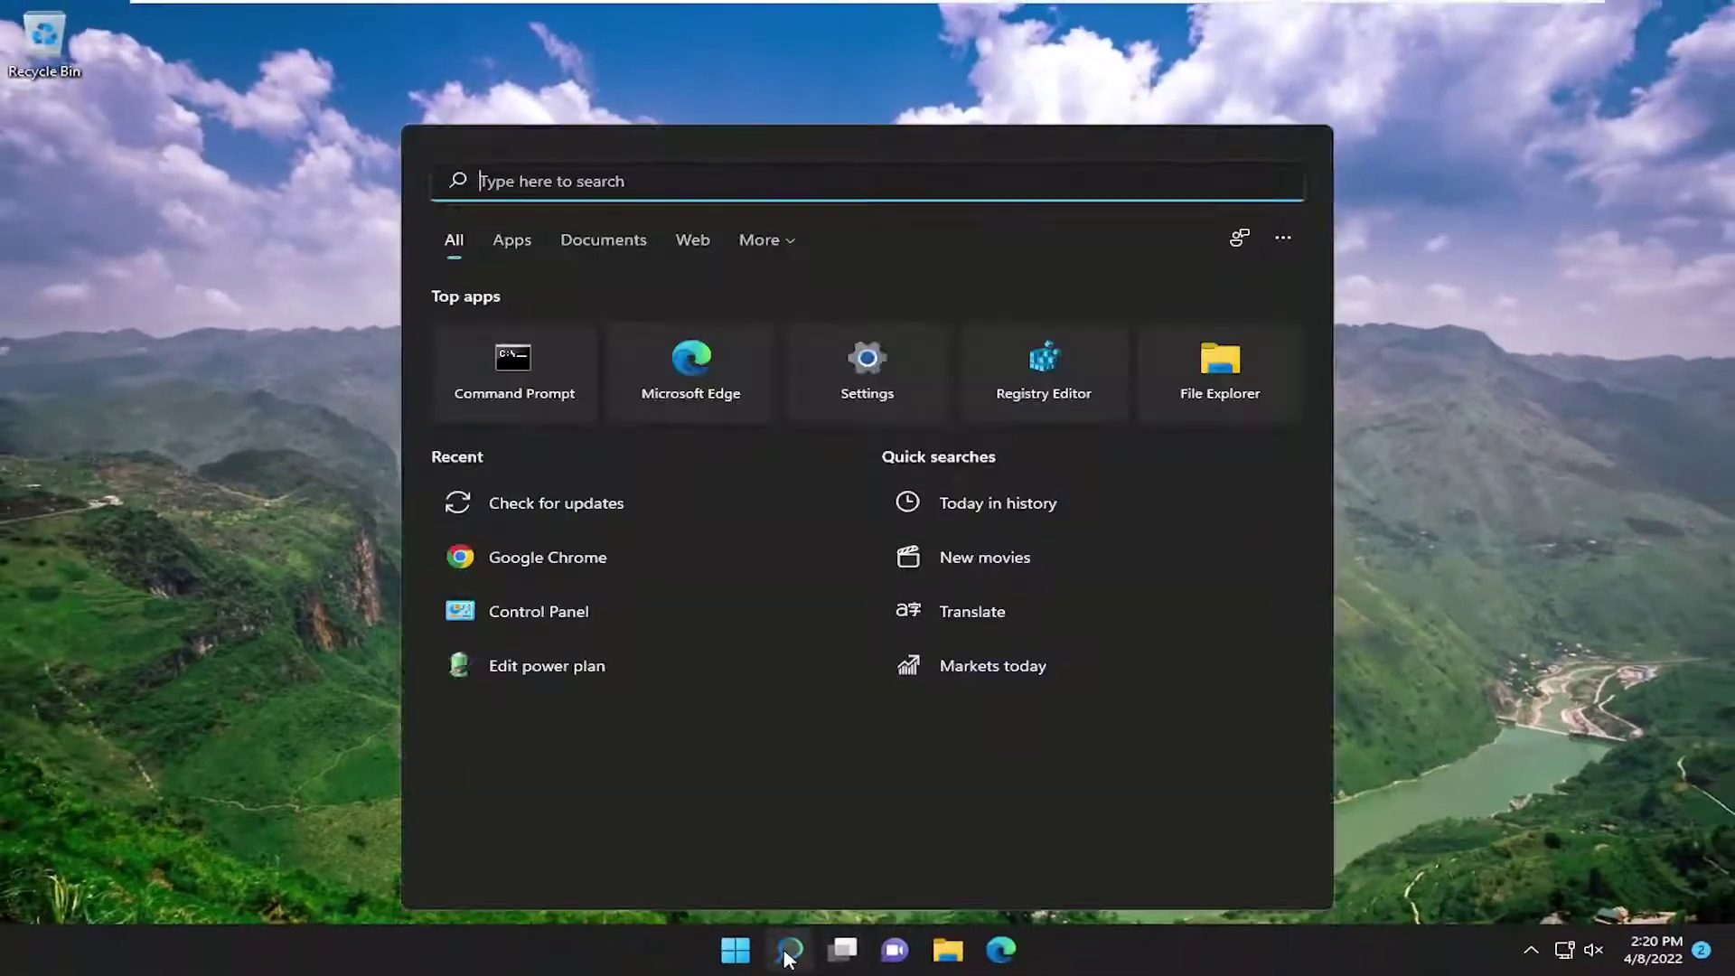
{"action": "type", "text": "store"}
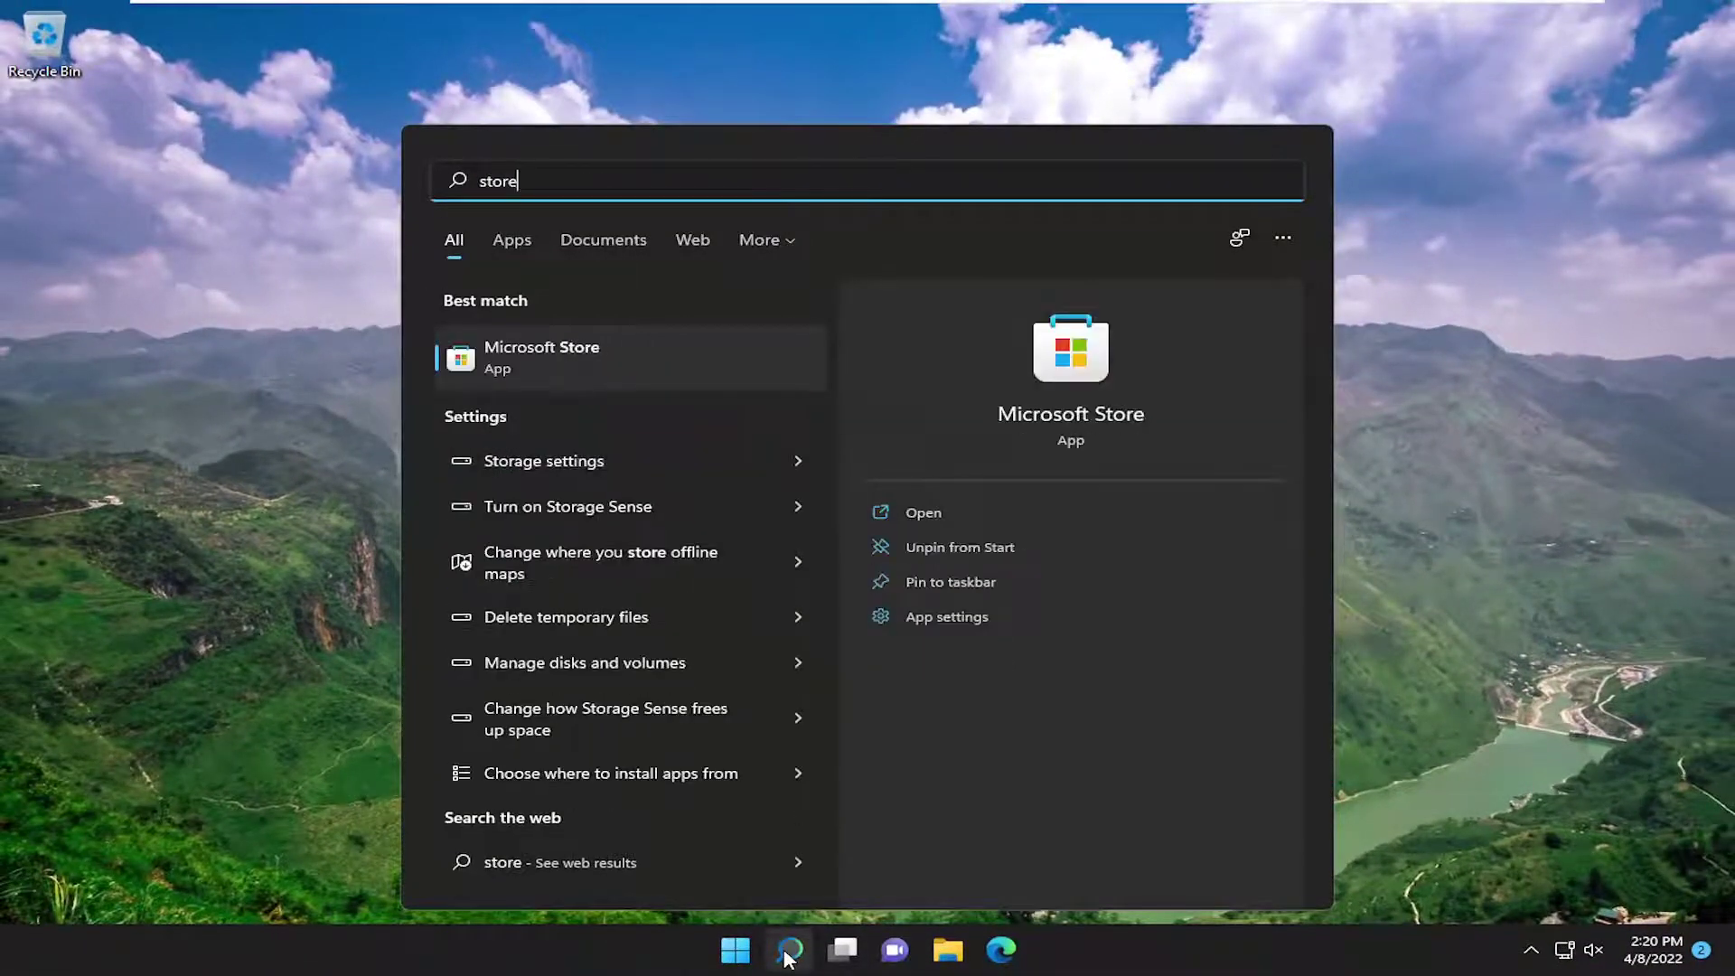
{"action": "left_click", "coordinate": [569, 356]}
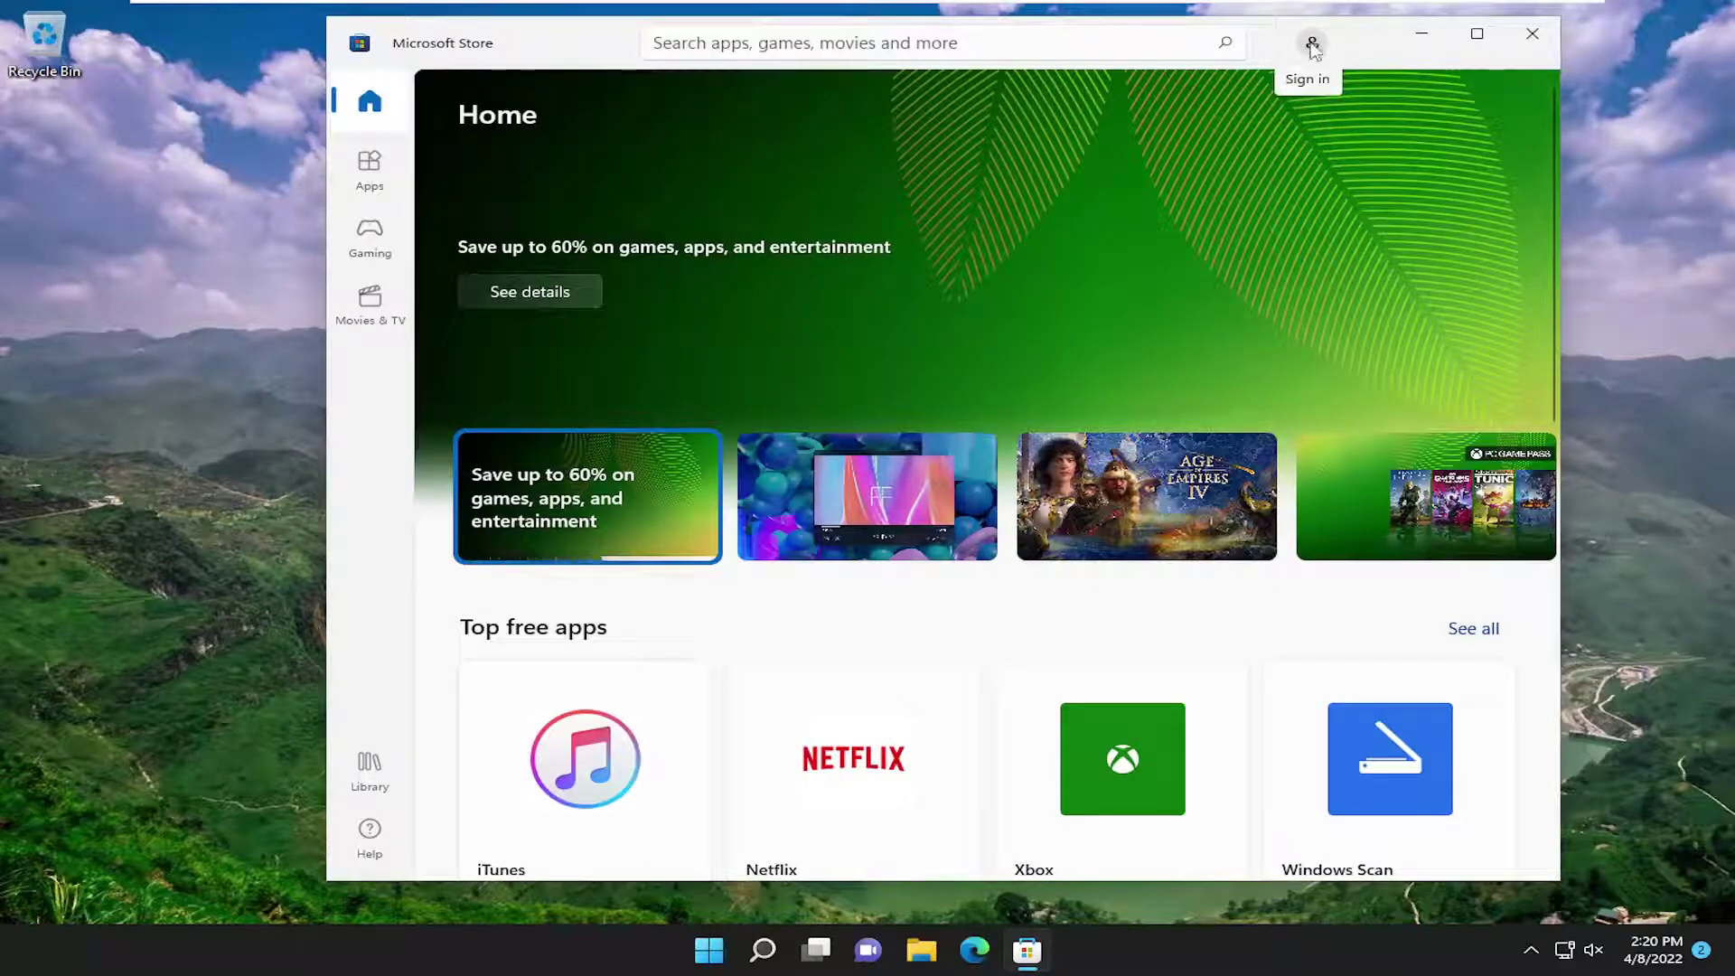
Step: Turn off automatic app updates in the Microsoft Store's app settings and close the Store
{"action": "left_click", "coordinate": [1312, 45]}
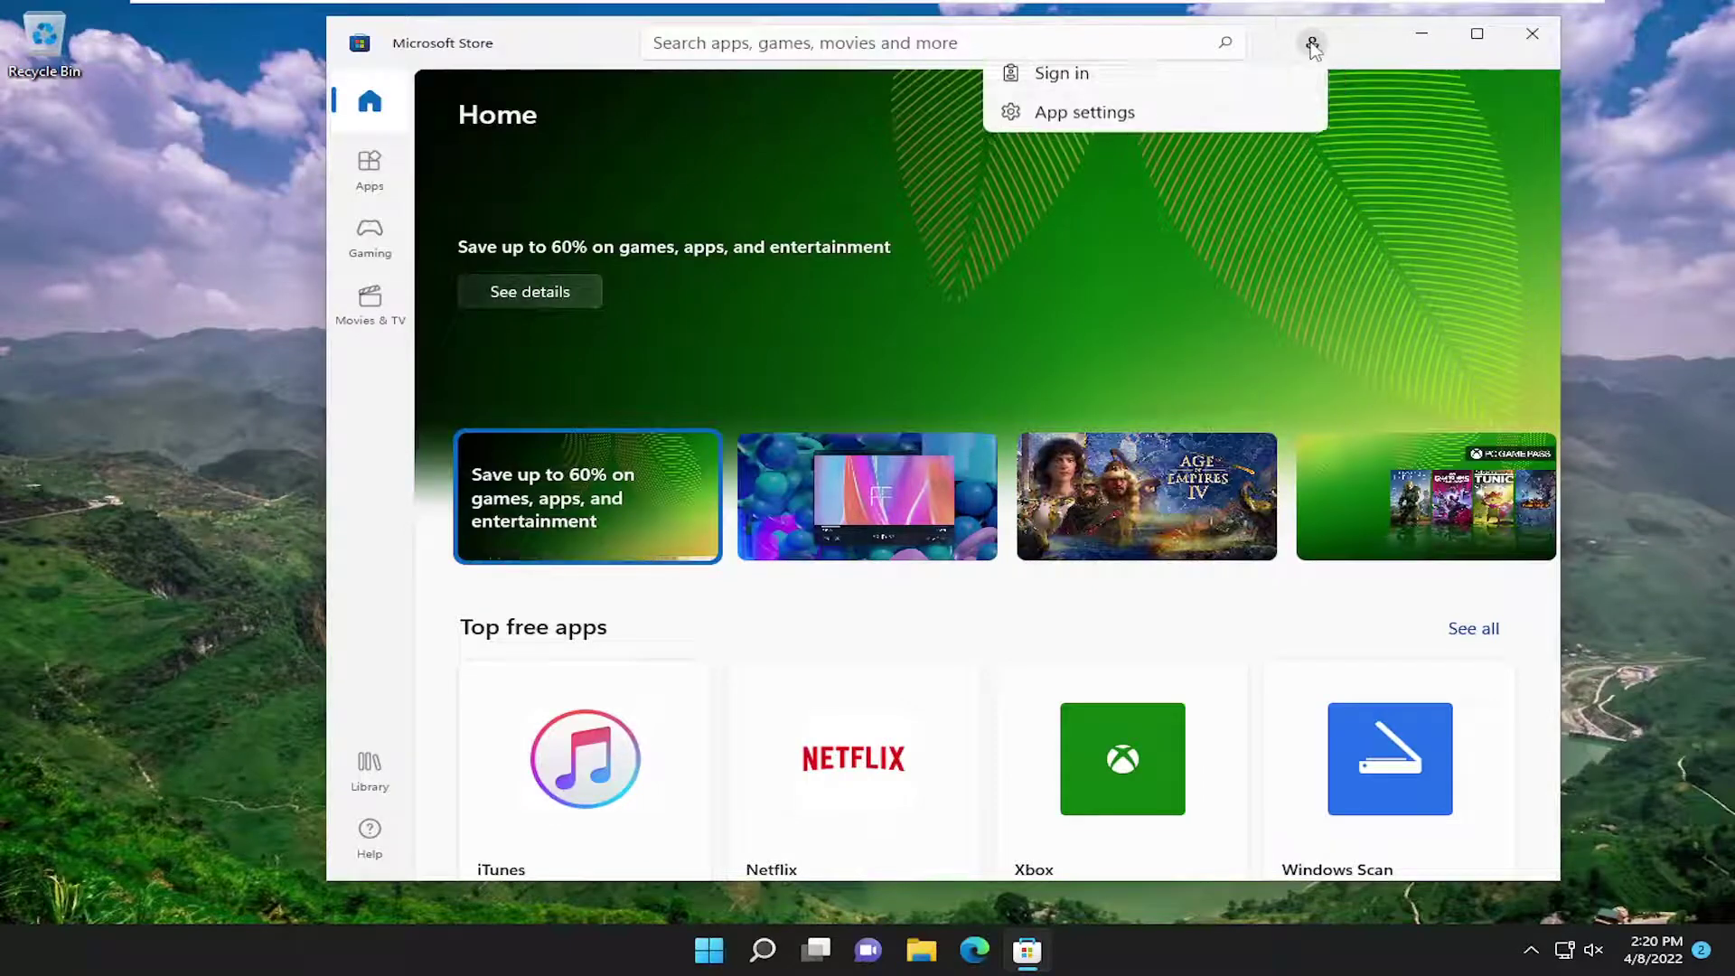
{"action": "left_click", "coordinate": [1080, 122]}
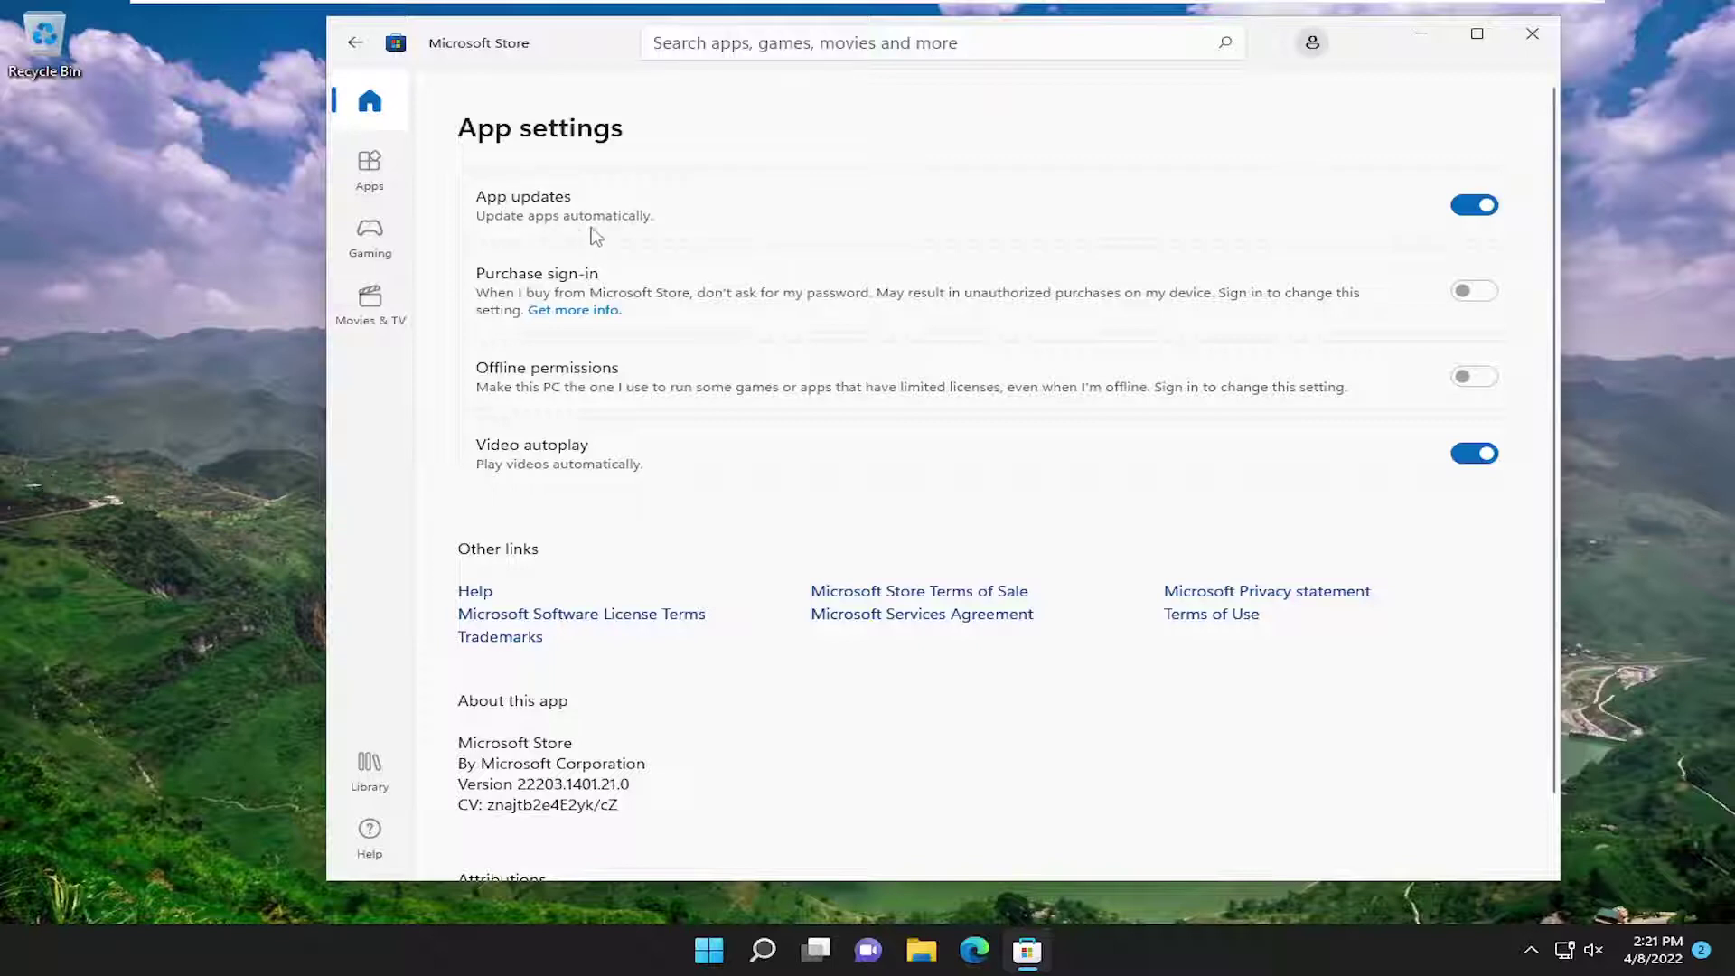
{"action": "left_click", "coordinate": [1474, 206]}
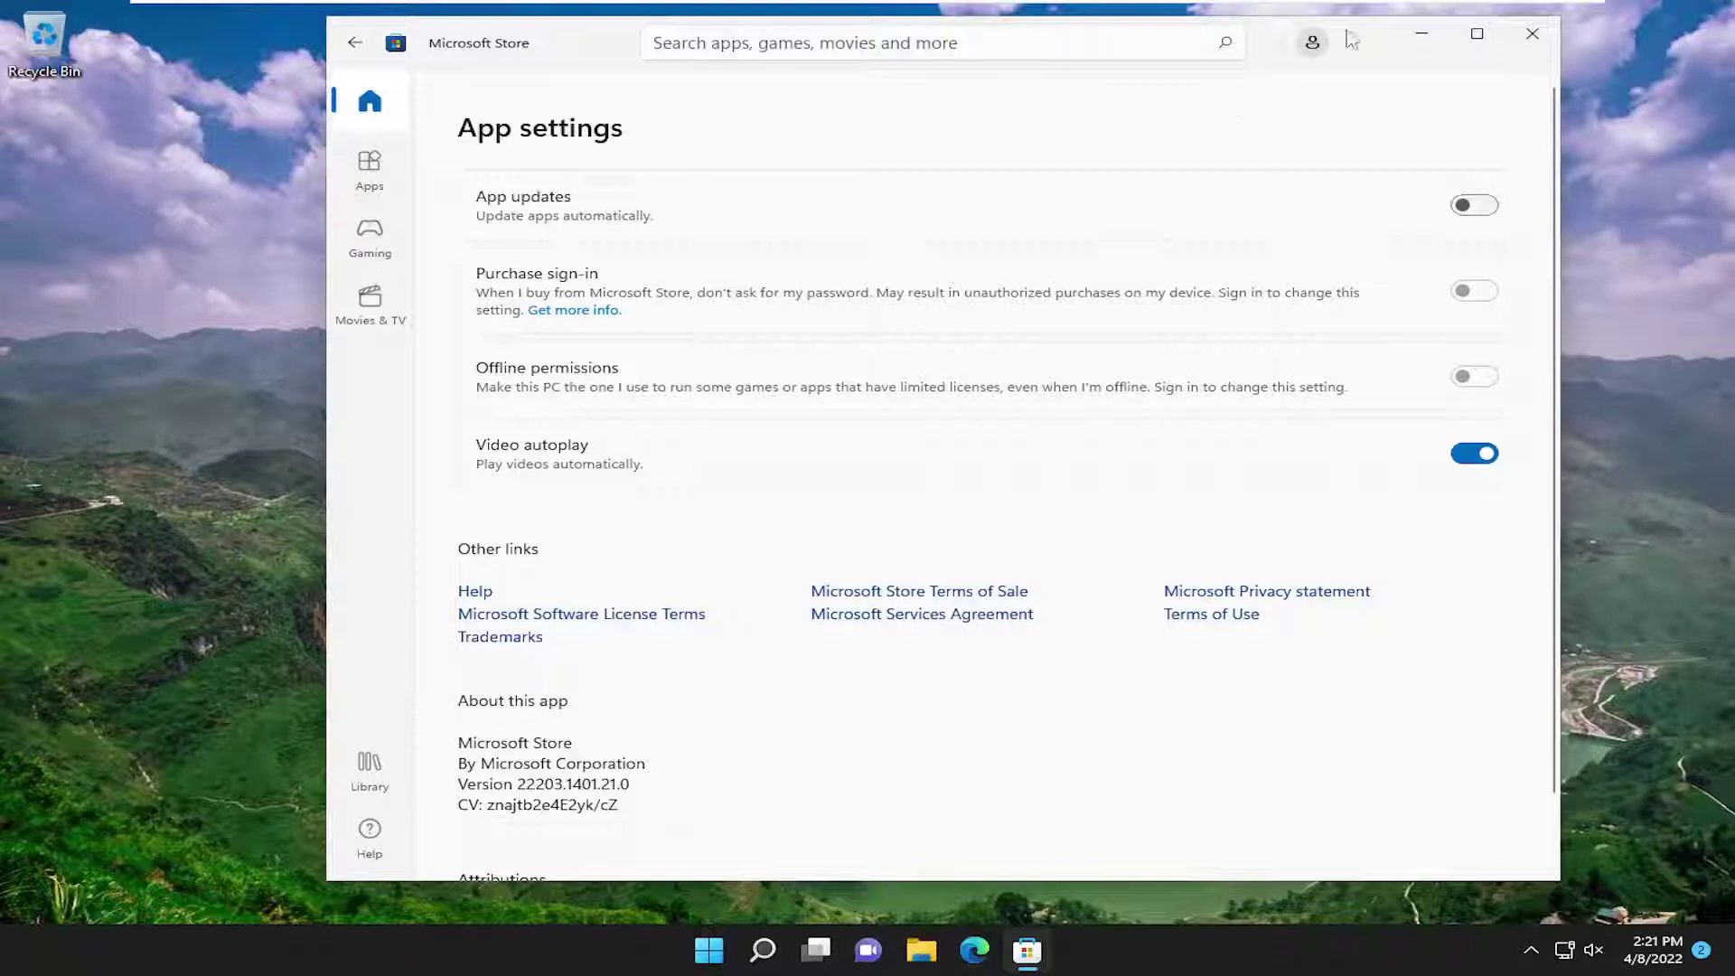
{"action": "left_click", "coordinate": [1532, 34]}
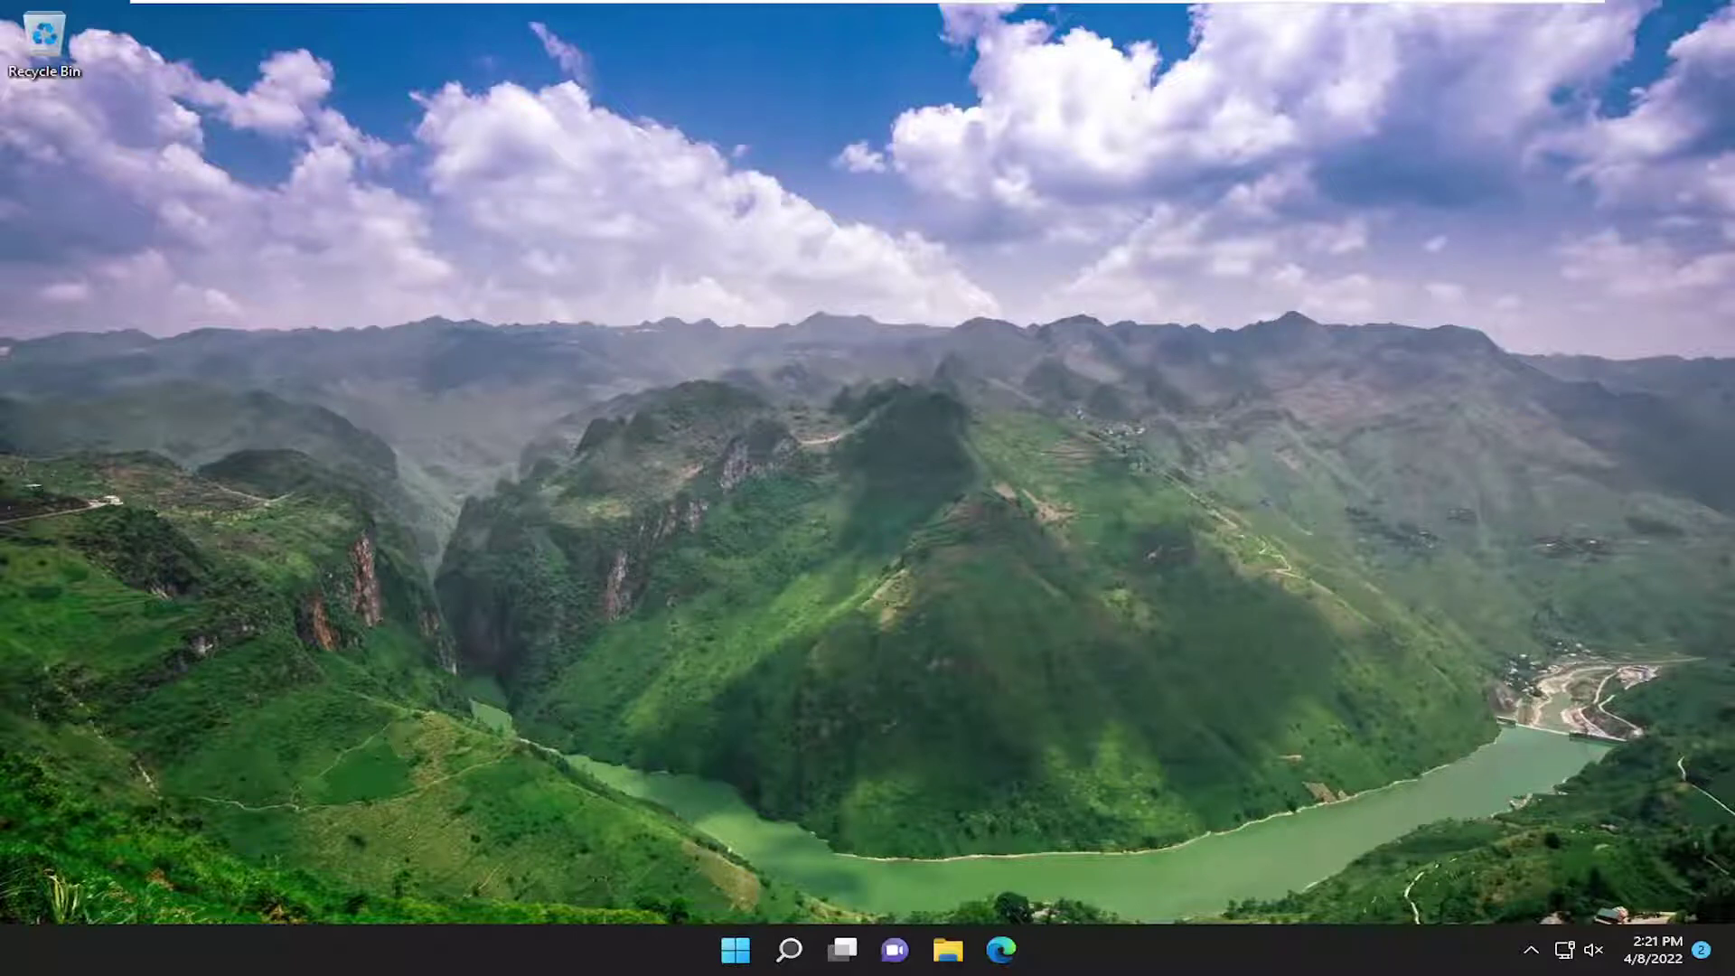
Step: Search Windows for "group policy", open the Local Group Policy Editor and enlarge its window
{"action": "left_click", "coordinate": [777, 946]}
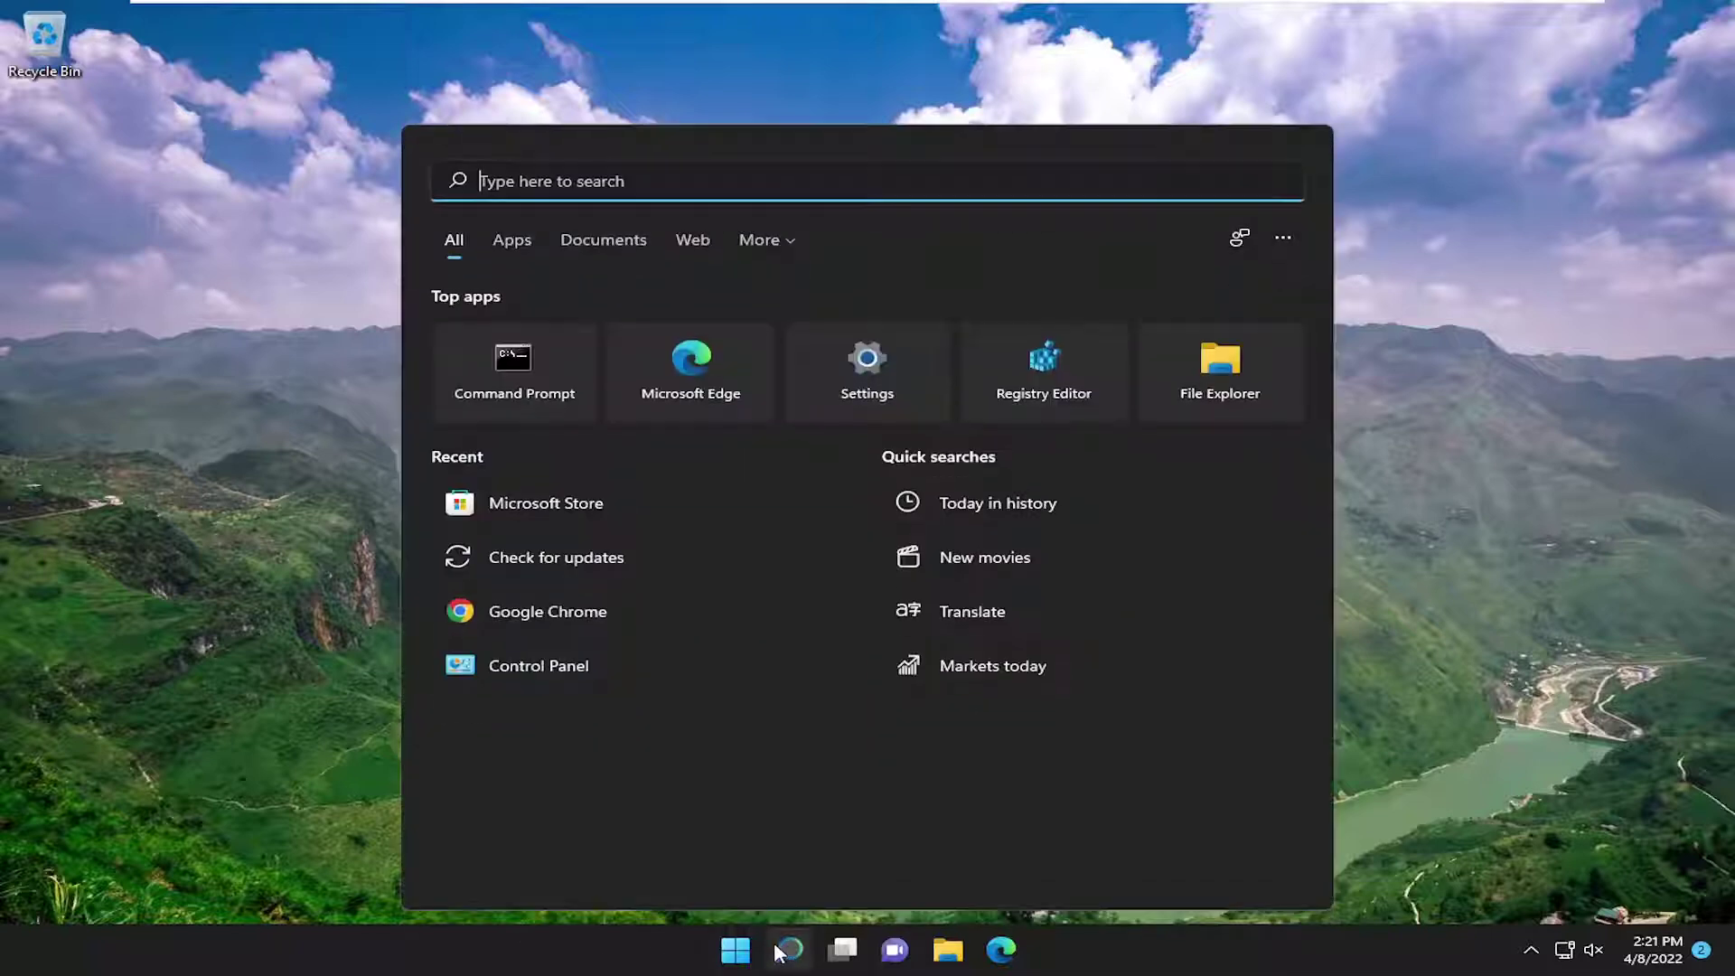
{"action": "type", "text": "group policy"}
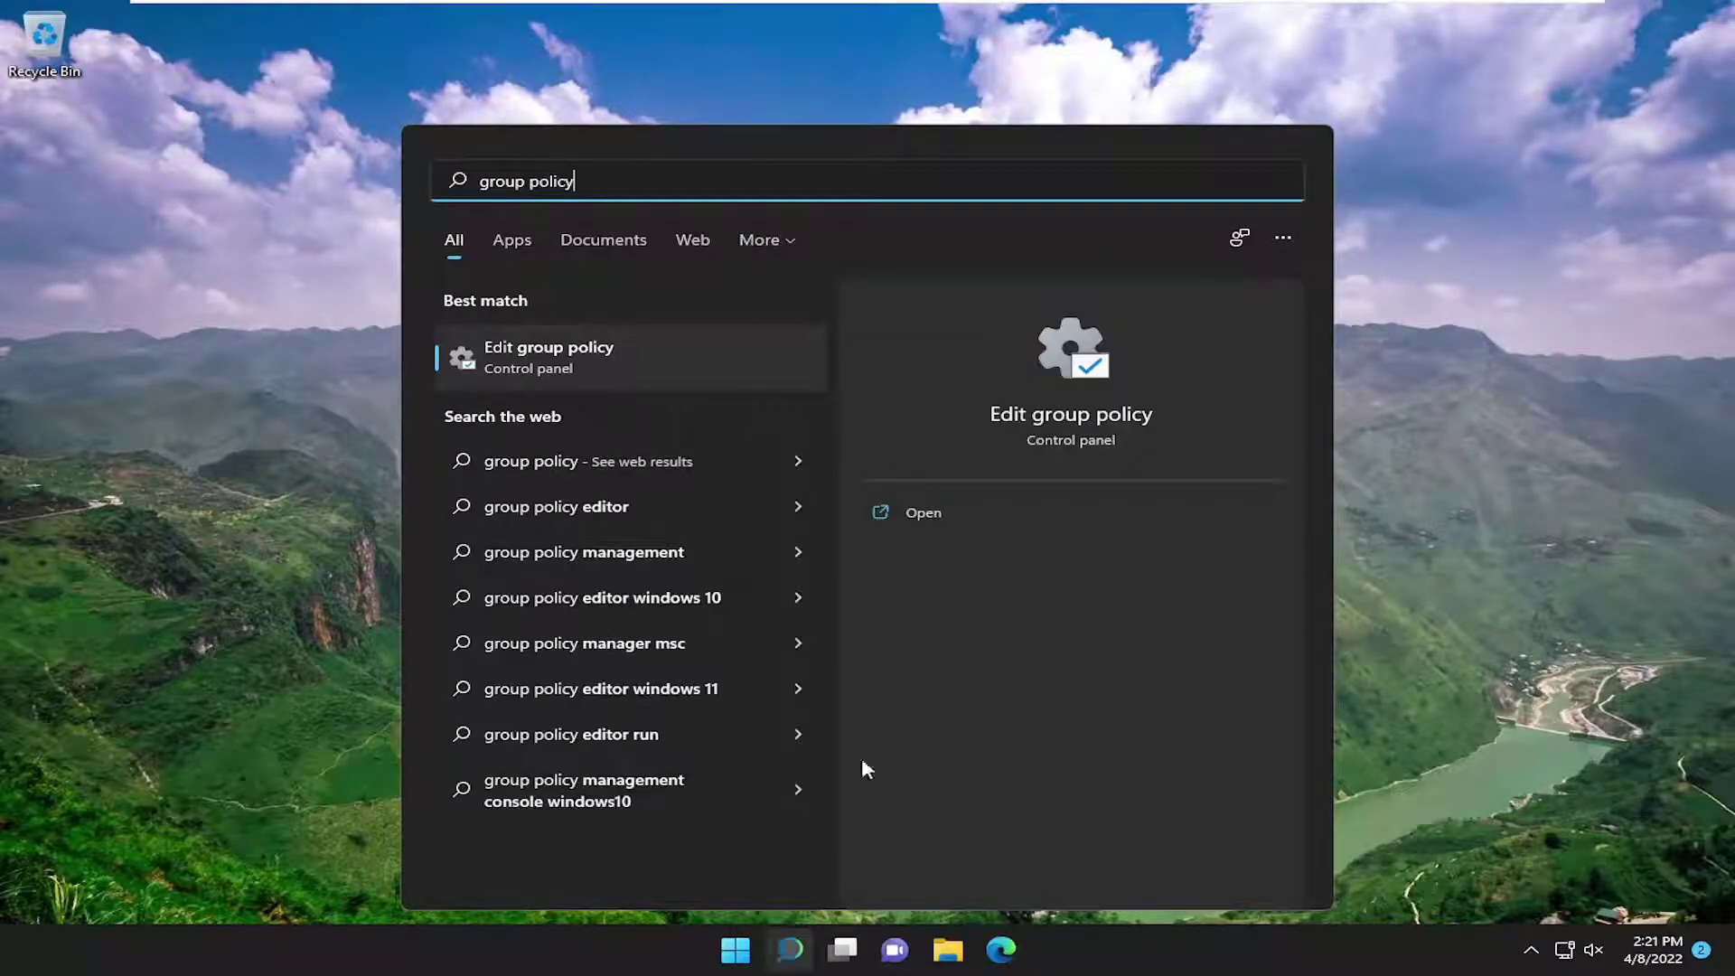
{"action": "left_click", "coordinate": [631, 358]}
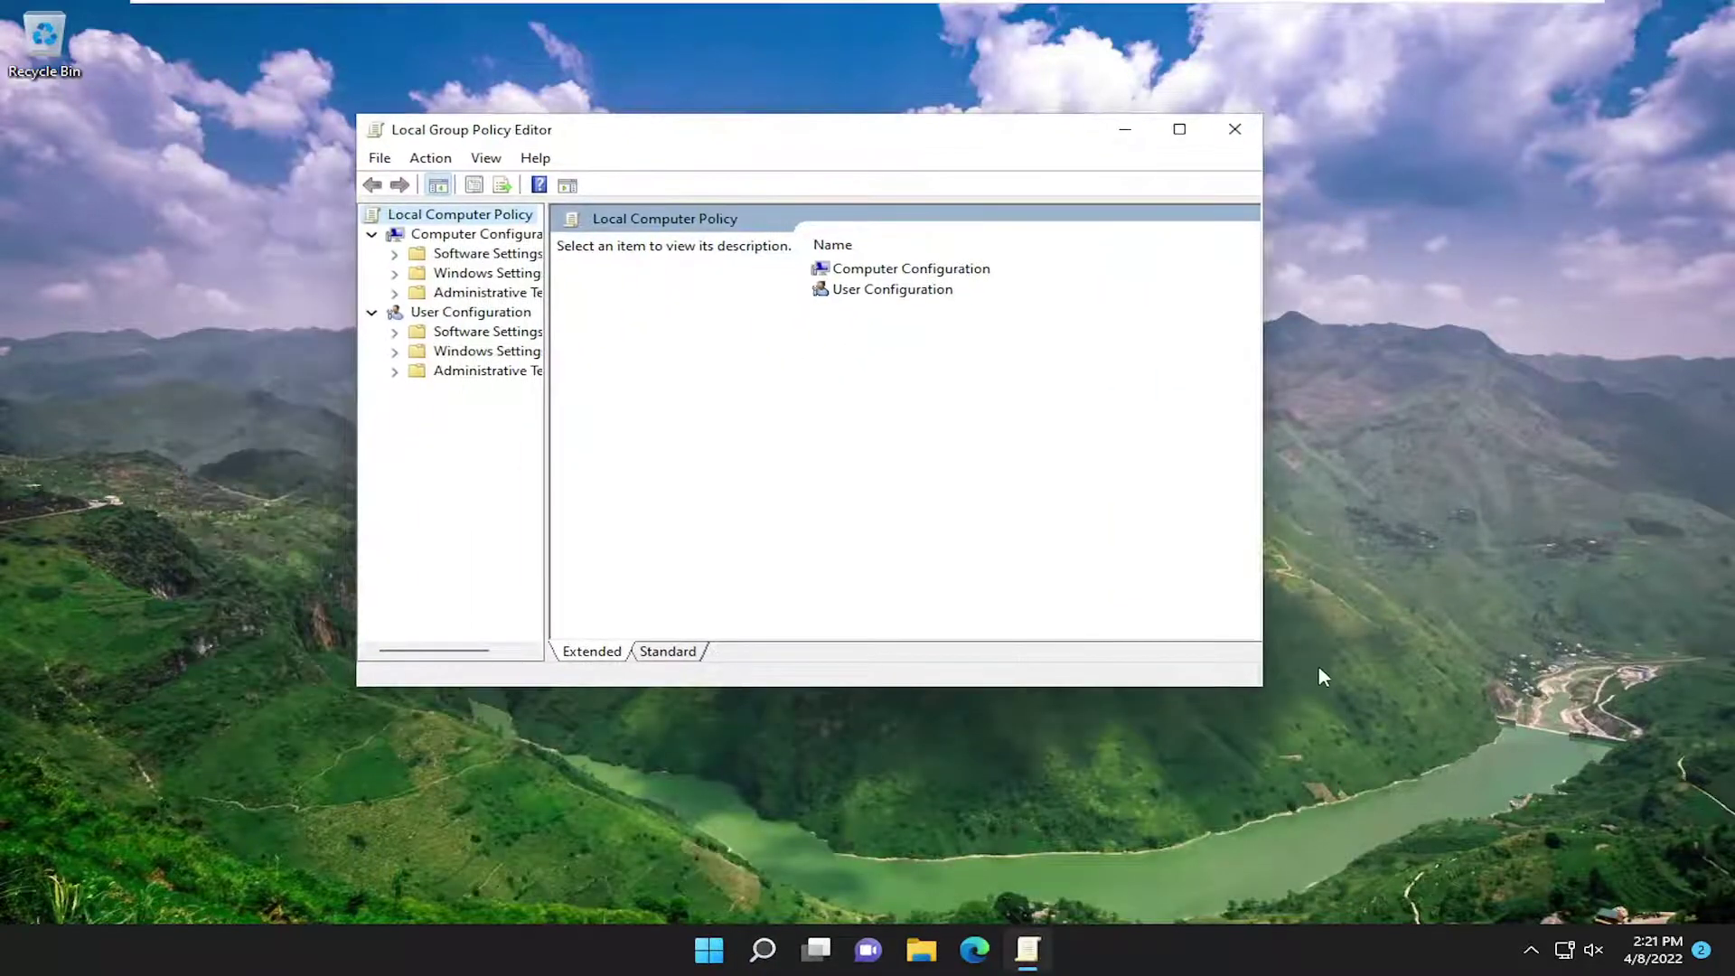
{"action": "left_click_drag", "start_coordinate": [1261, 693], "coordinate": [1434, 768]}
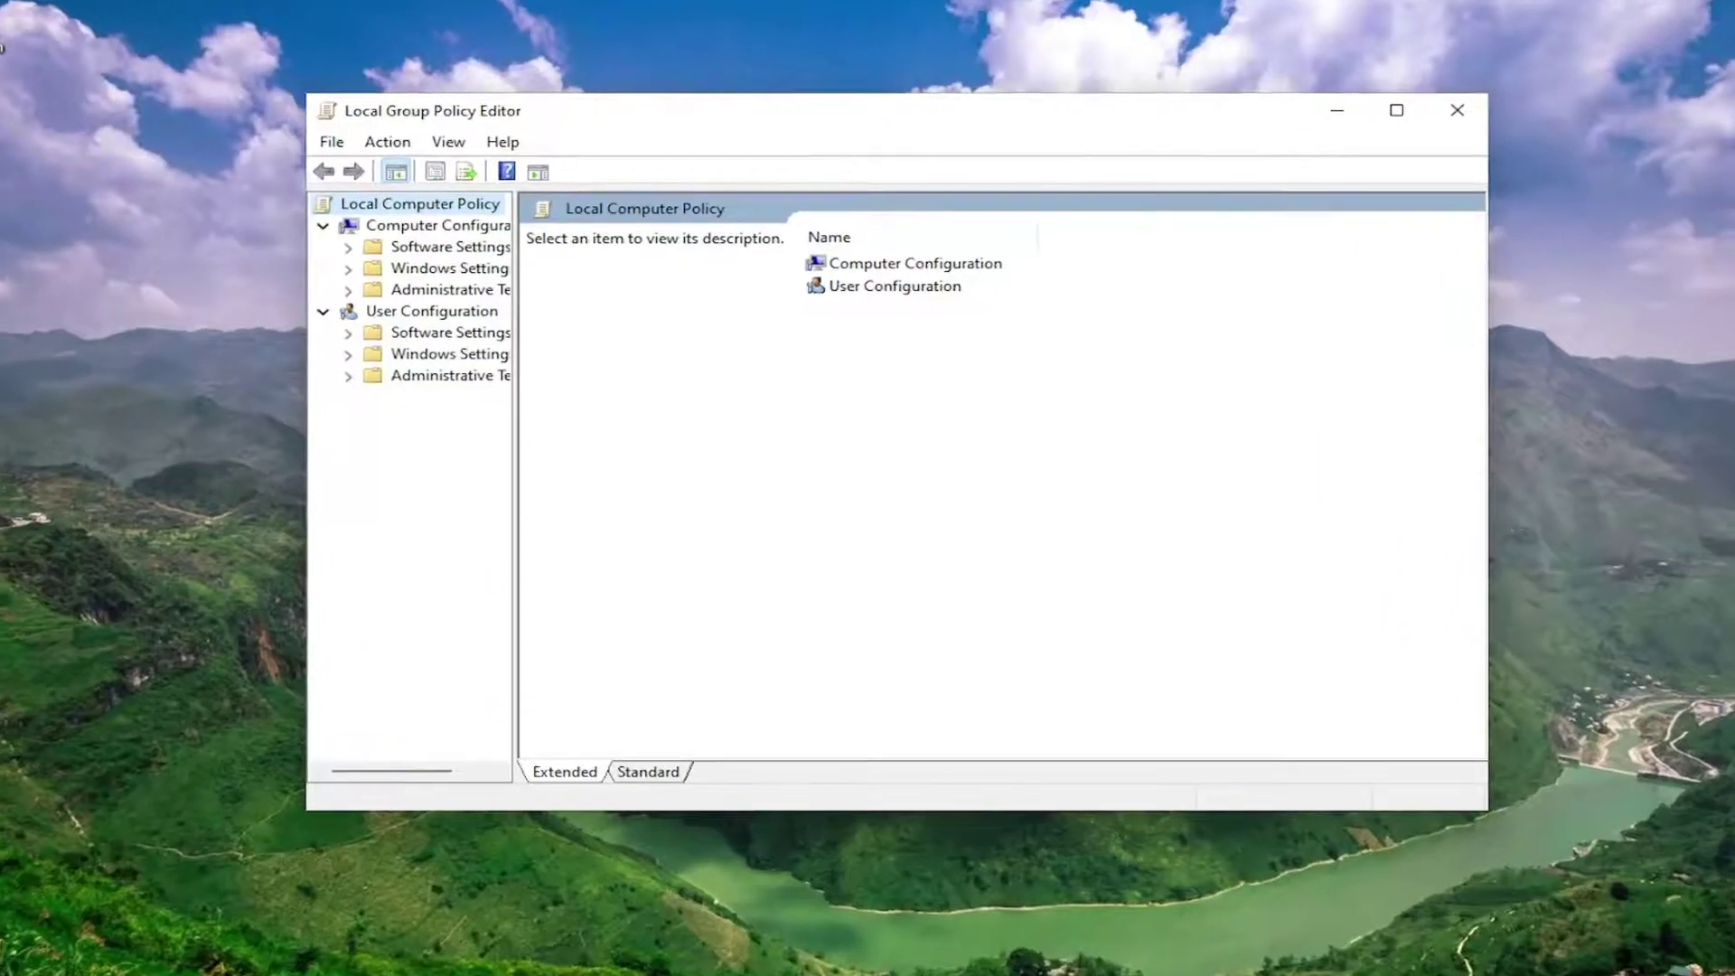
Step: Show the Delivery Optimization policies under Computer Configuration > Administrative Templates > Windows Components, widening the tree for readability
{"action": "left_click", "coordinate": [460, 234]}
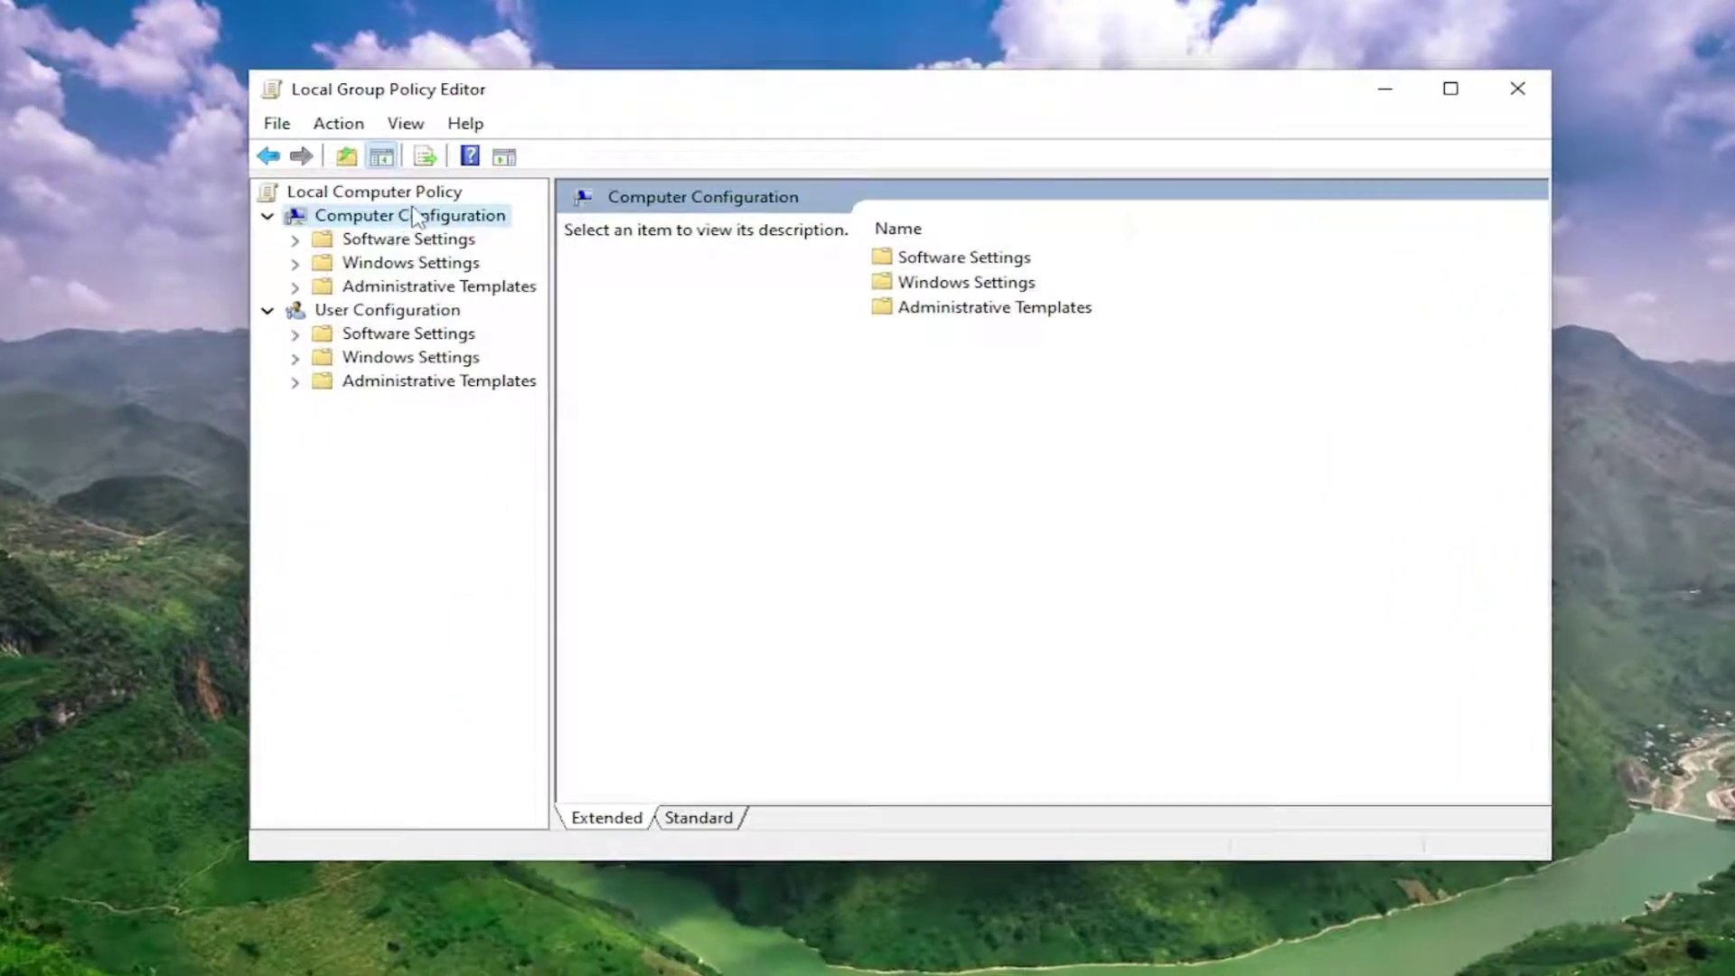
{"action": "left_click", "coordinate": [425, 287]}
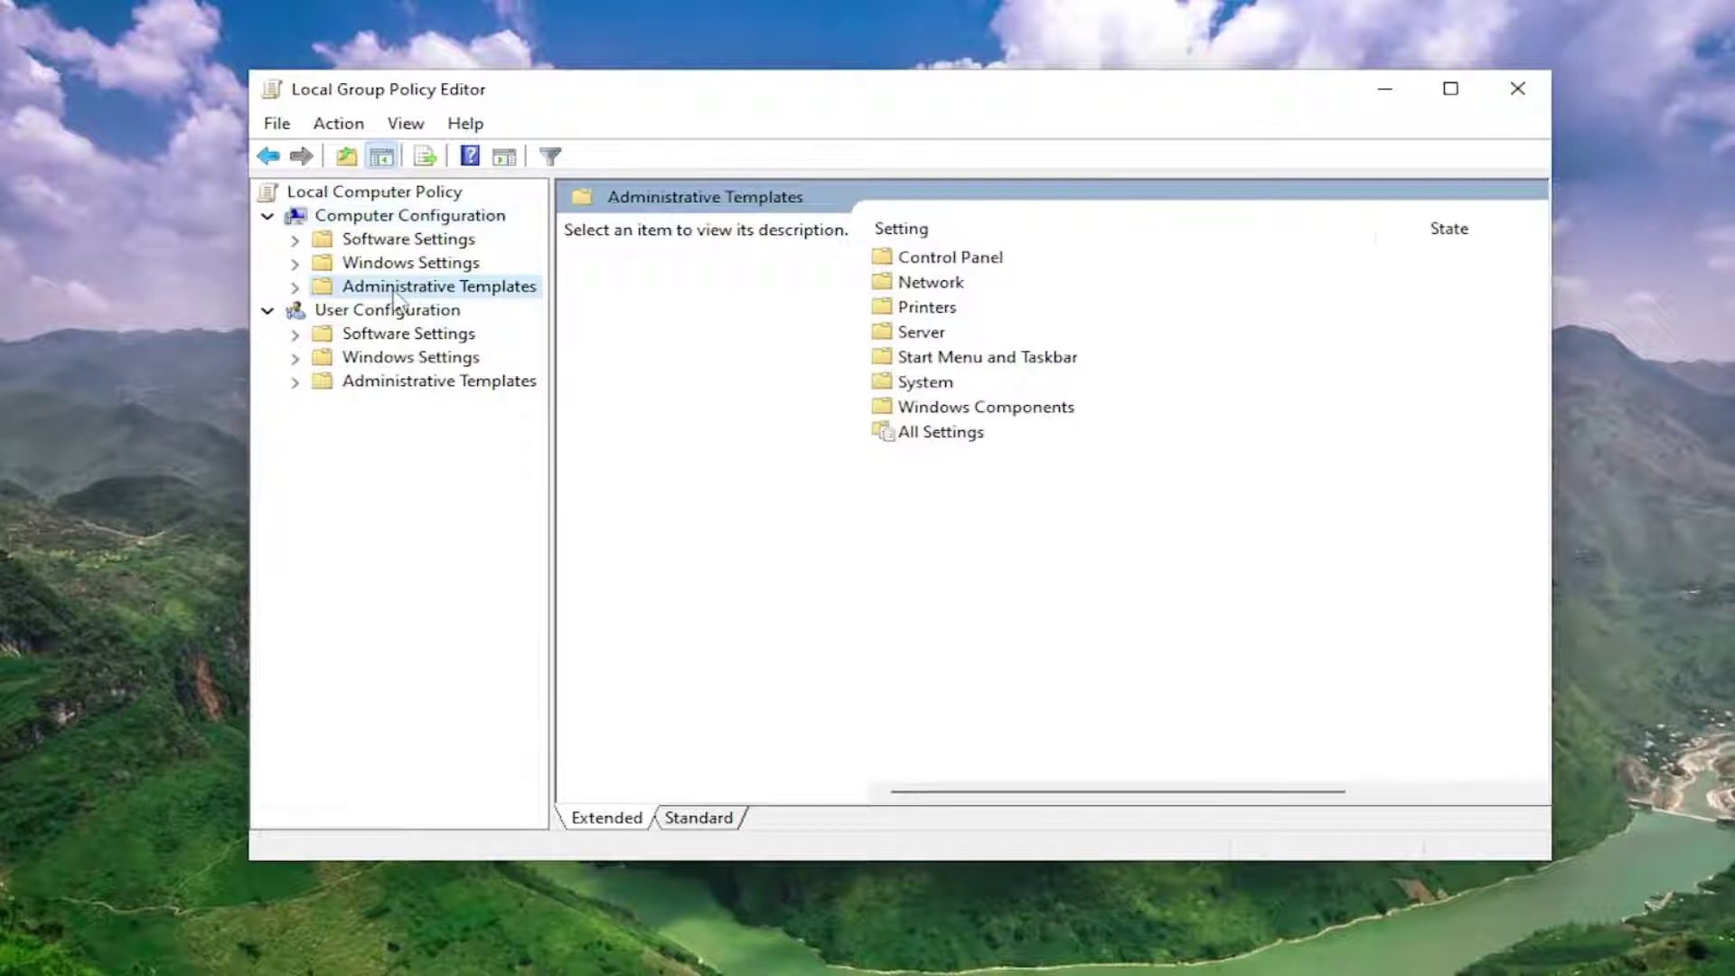
{"action": "double_click", "coordinate": [395, 291]}
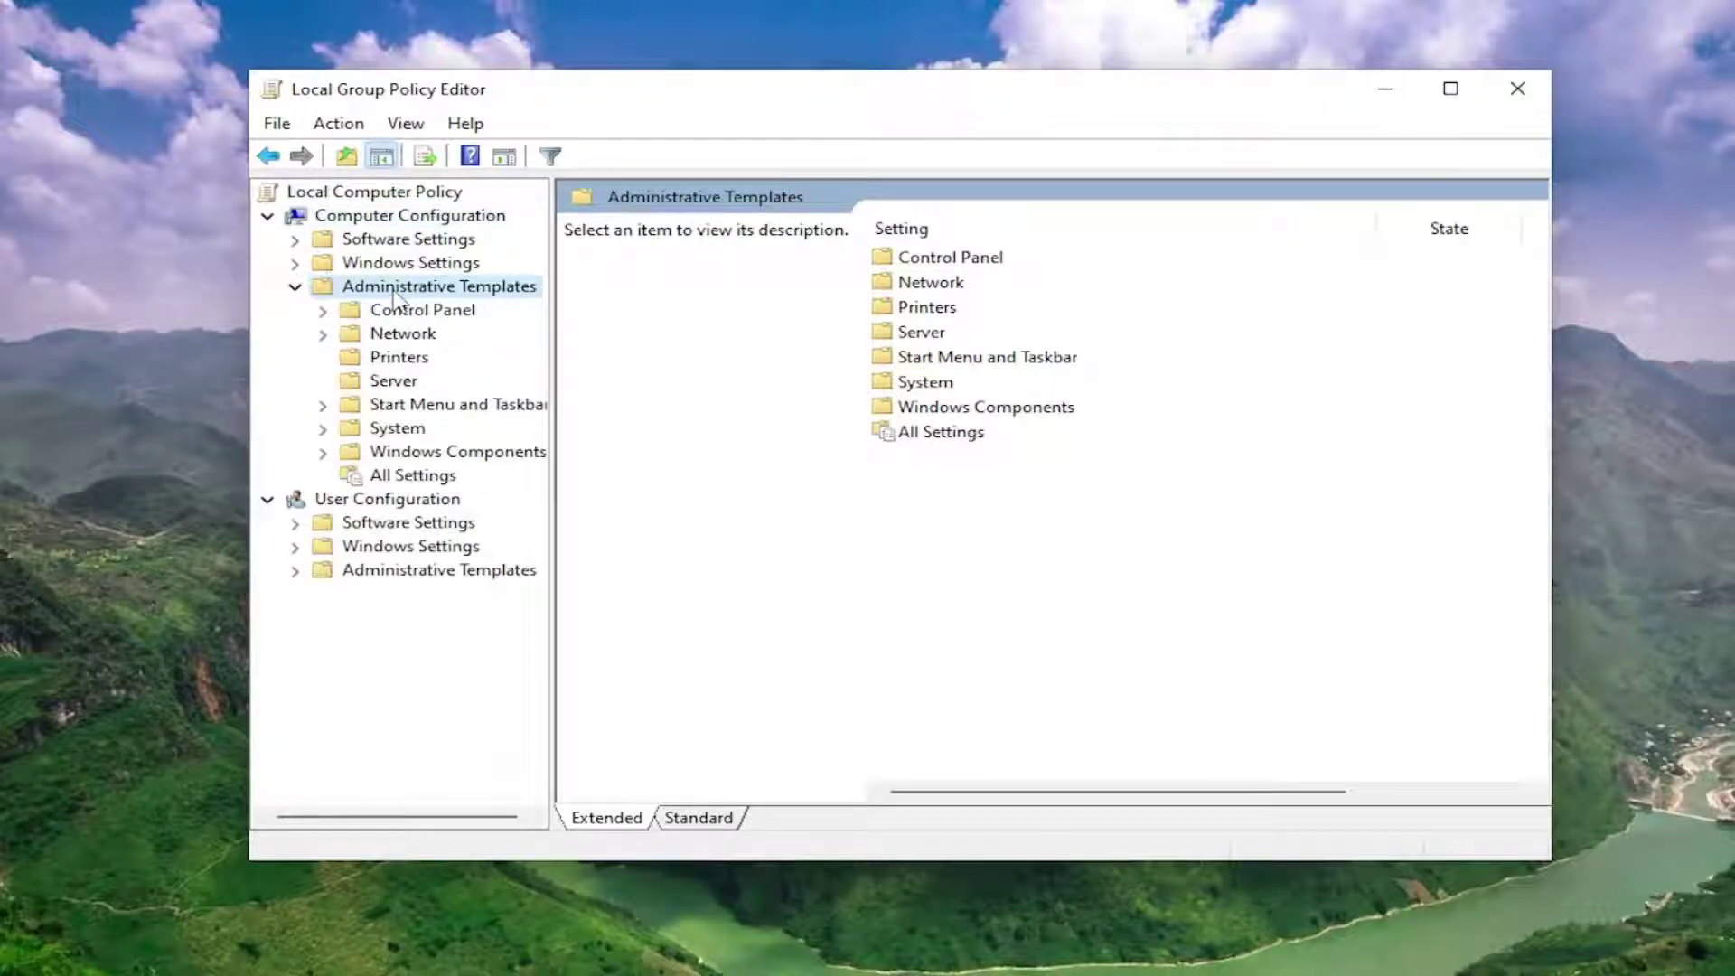
{"action": "double_click", "coordinate": [432, 455]}
{"action": "left_click_drag", "start_coordinate": [551, 445], "coordinate": [640, 445]}
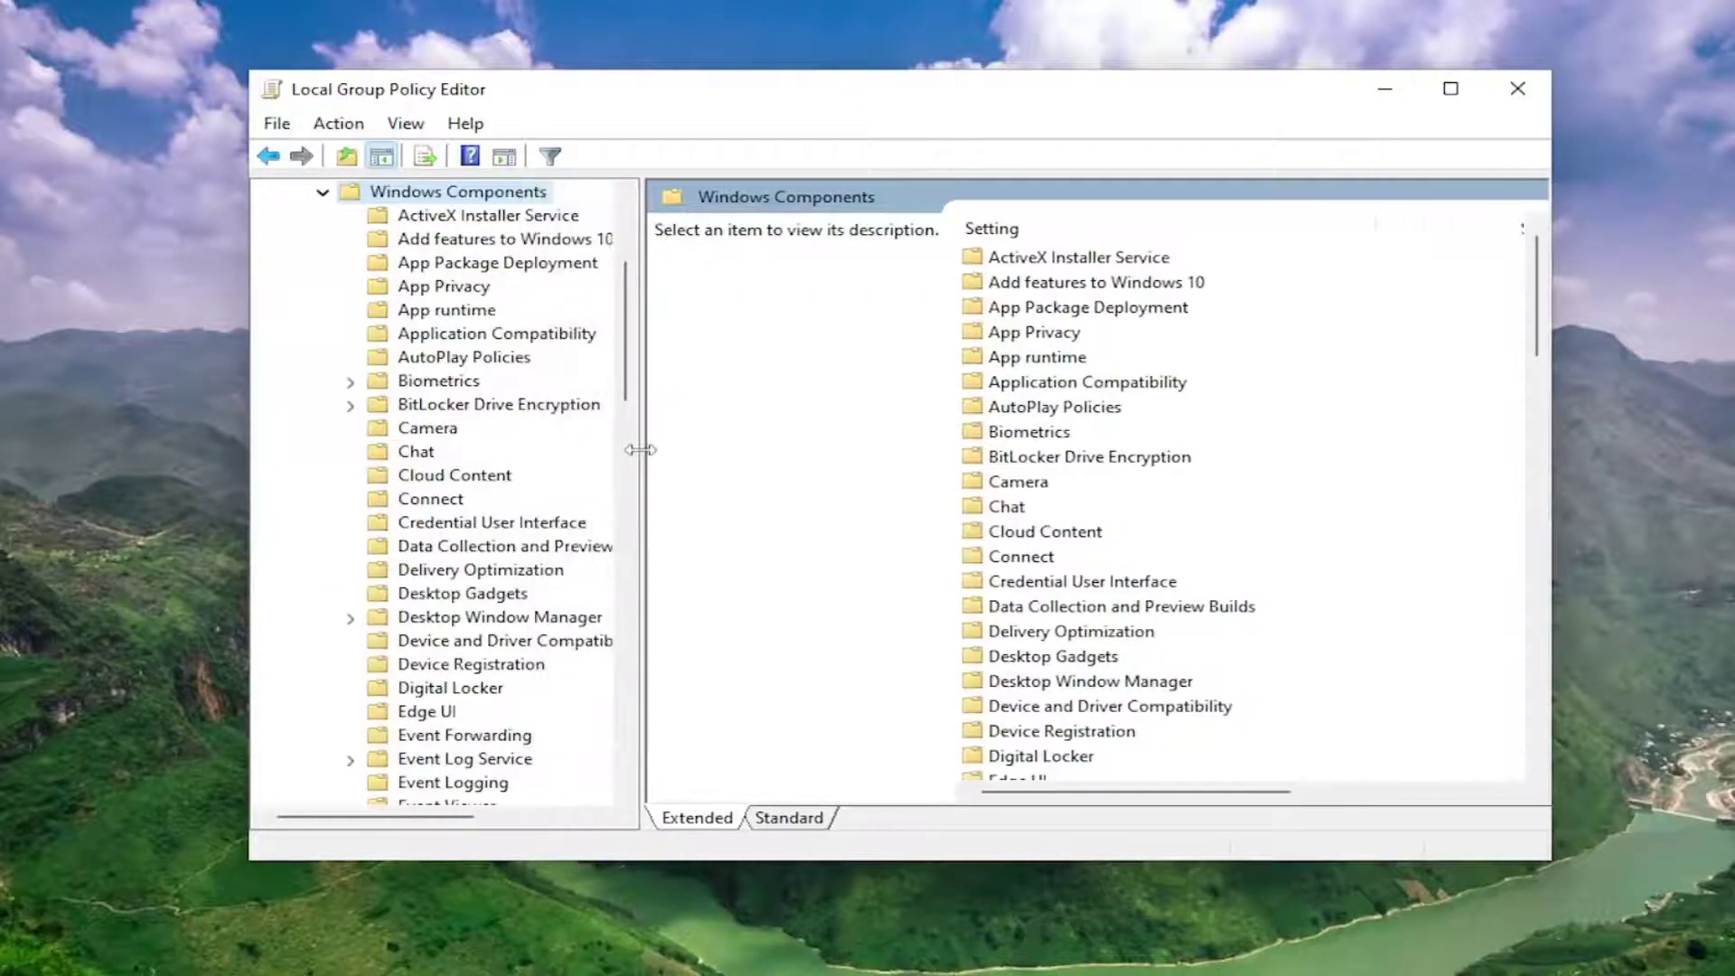
{"action": "left_click", "coordinate": [455, 573]}
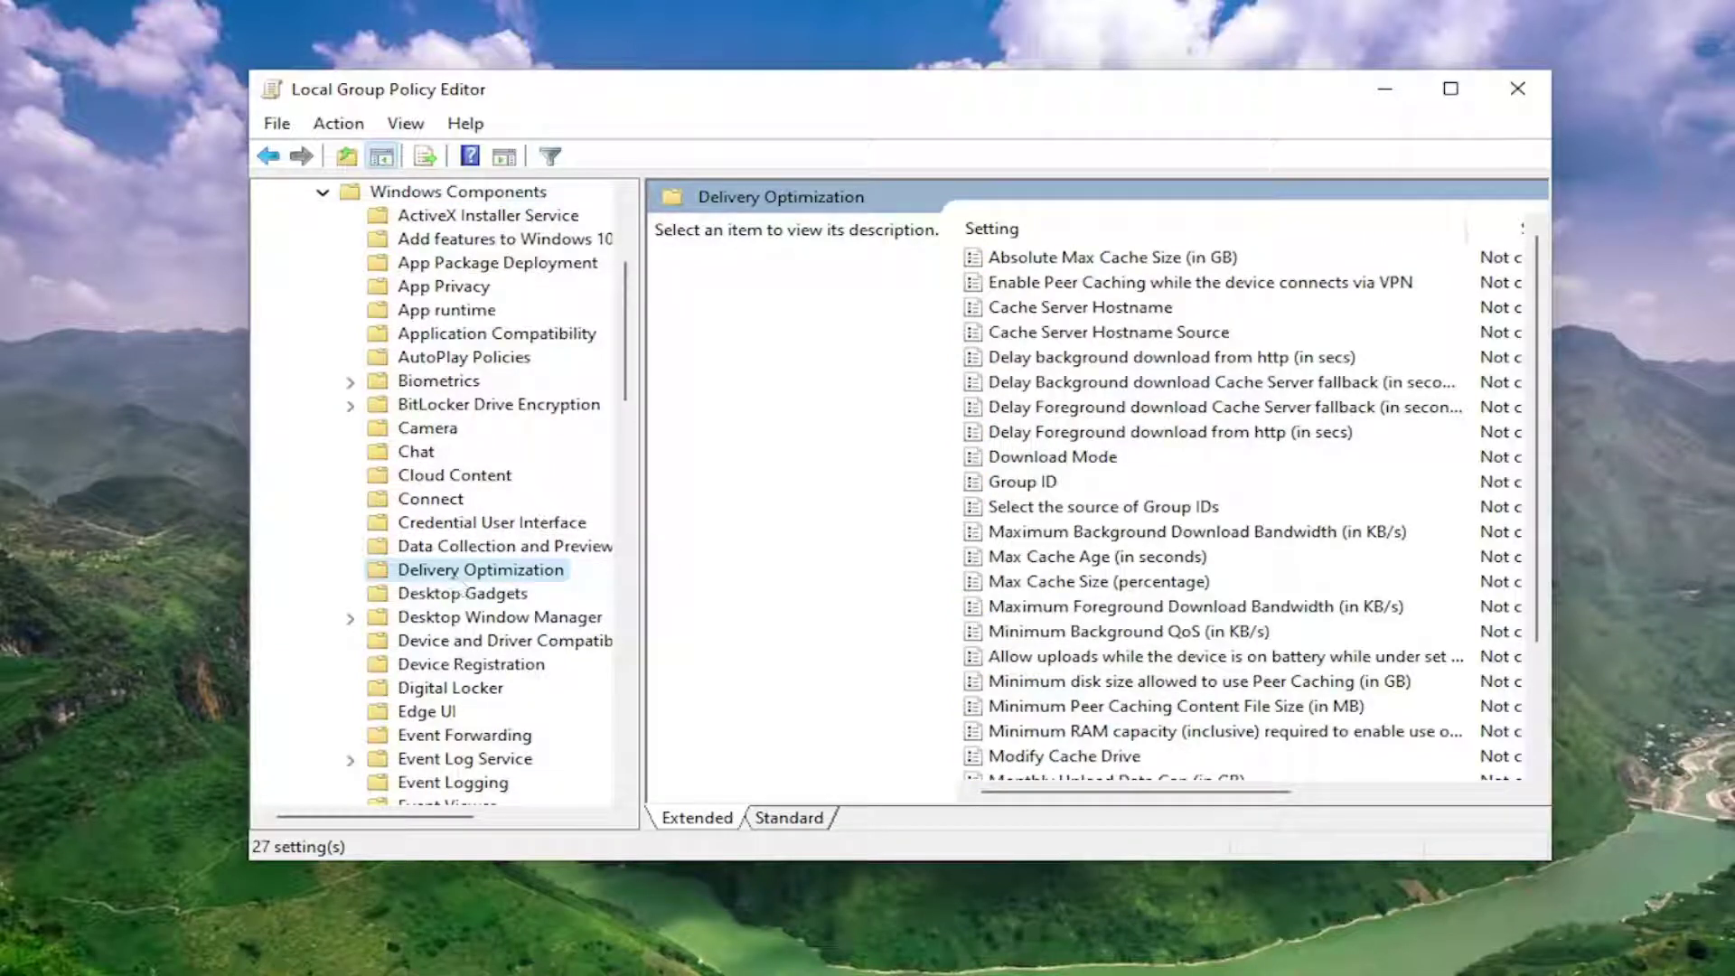
Step: Enable the Download Mode policy with the mode set to Simple (99), and apply it
{"action": "left_click", "coordinate": [1043, 463]}
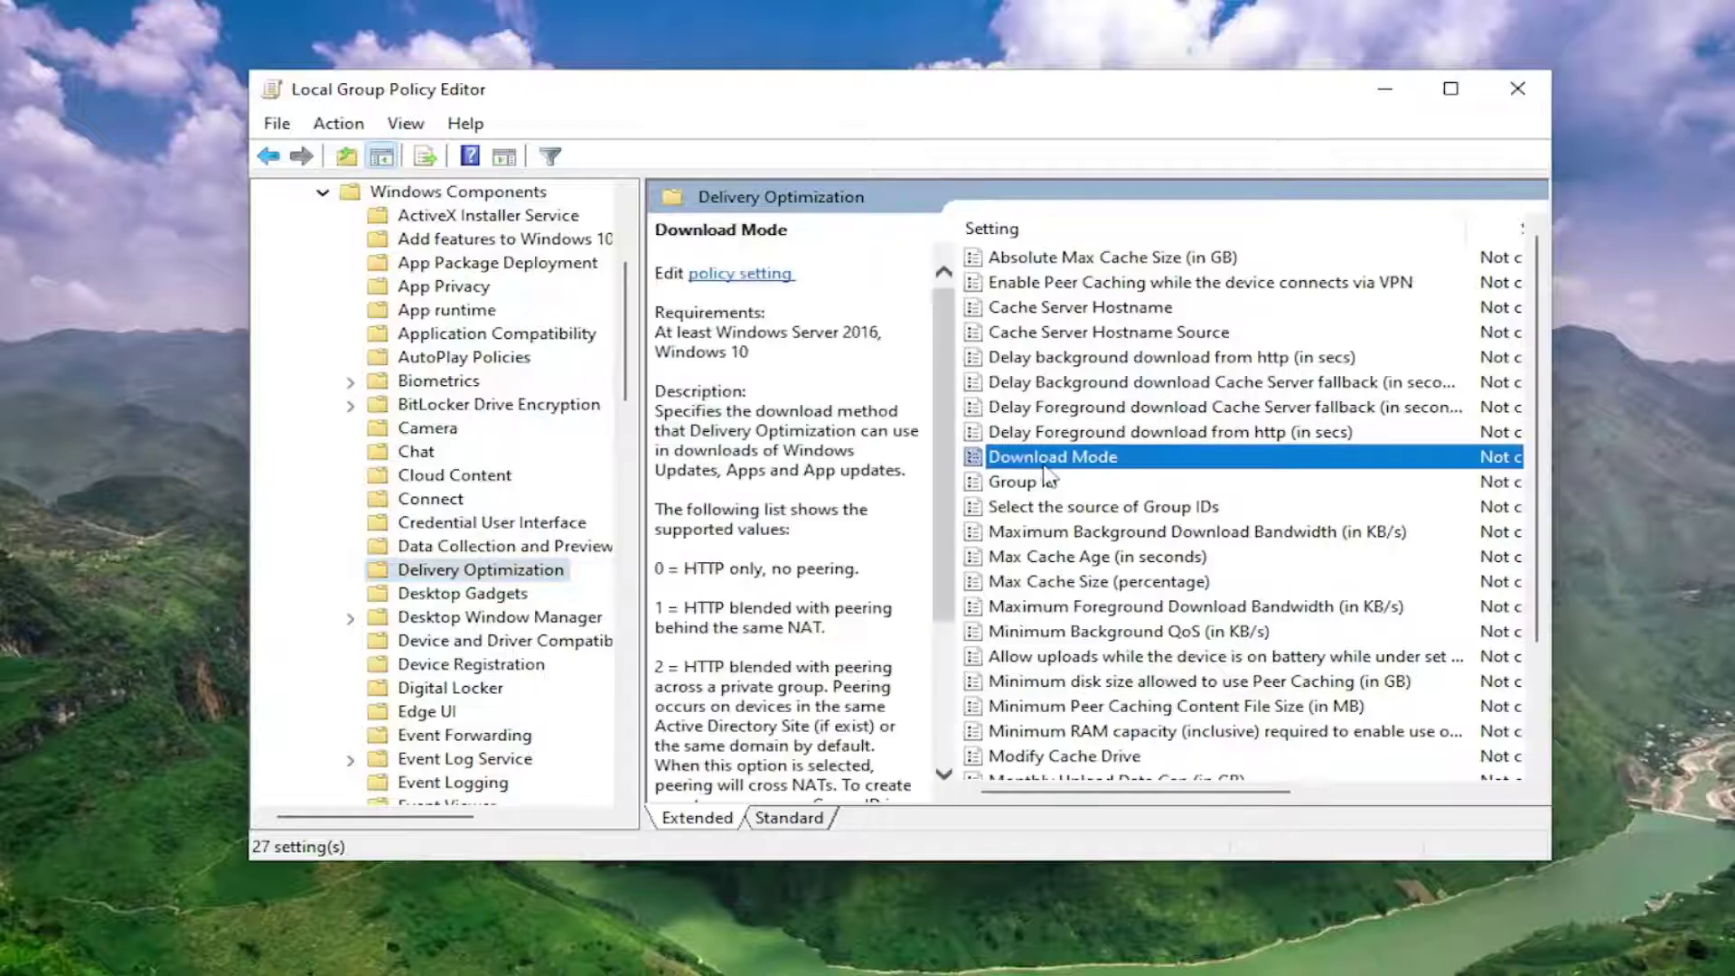
{"action": "double_click", "coordinate": [1045, 463]}
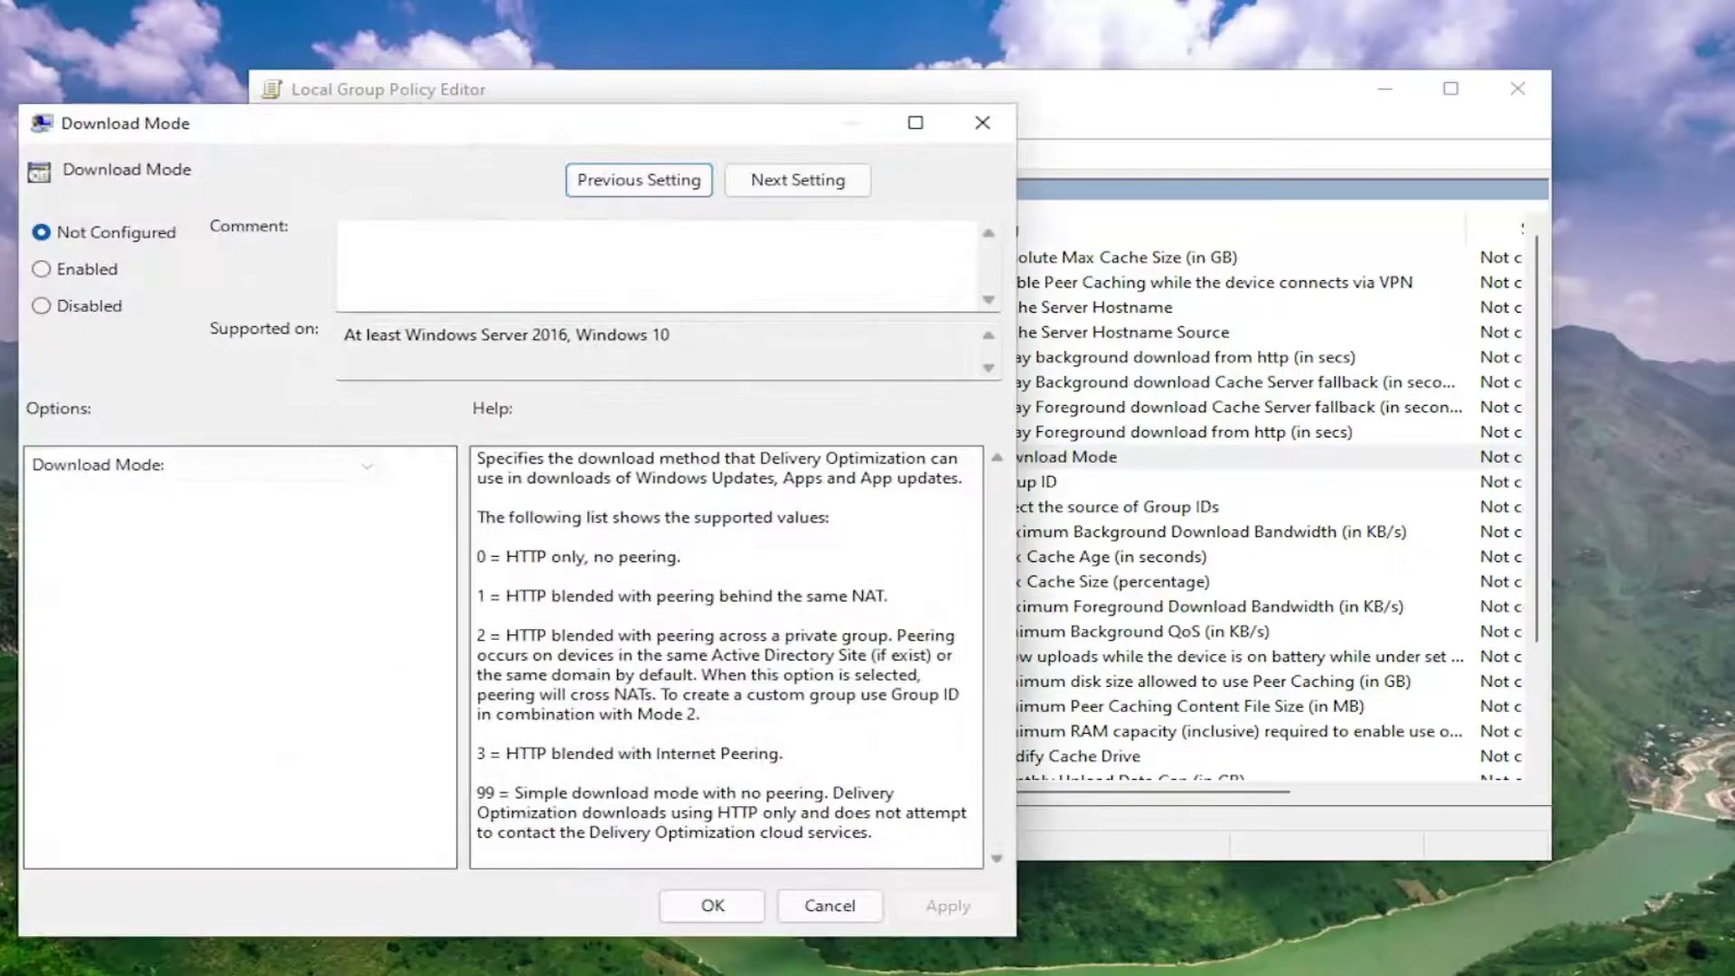
{"action": "left_click_drag", "start_coordinate": [592, 124], "coordinate": [921, 99]}
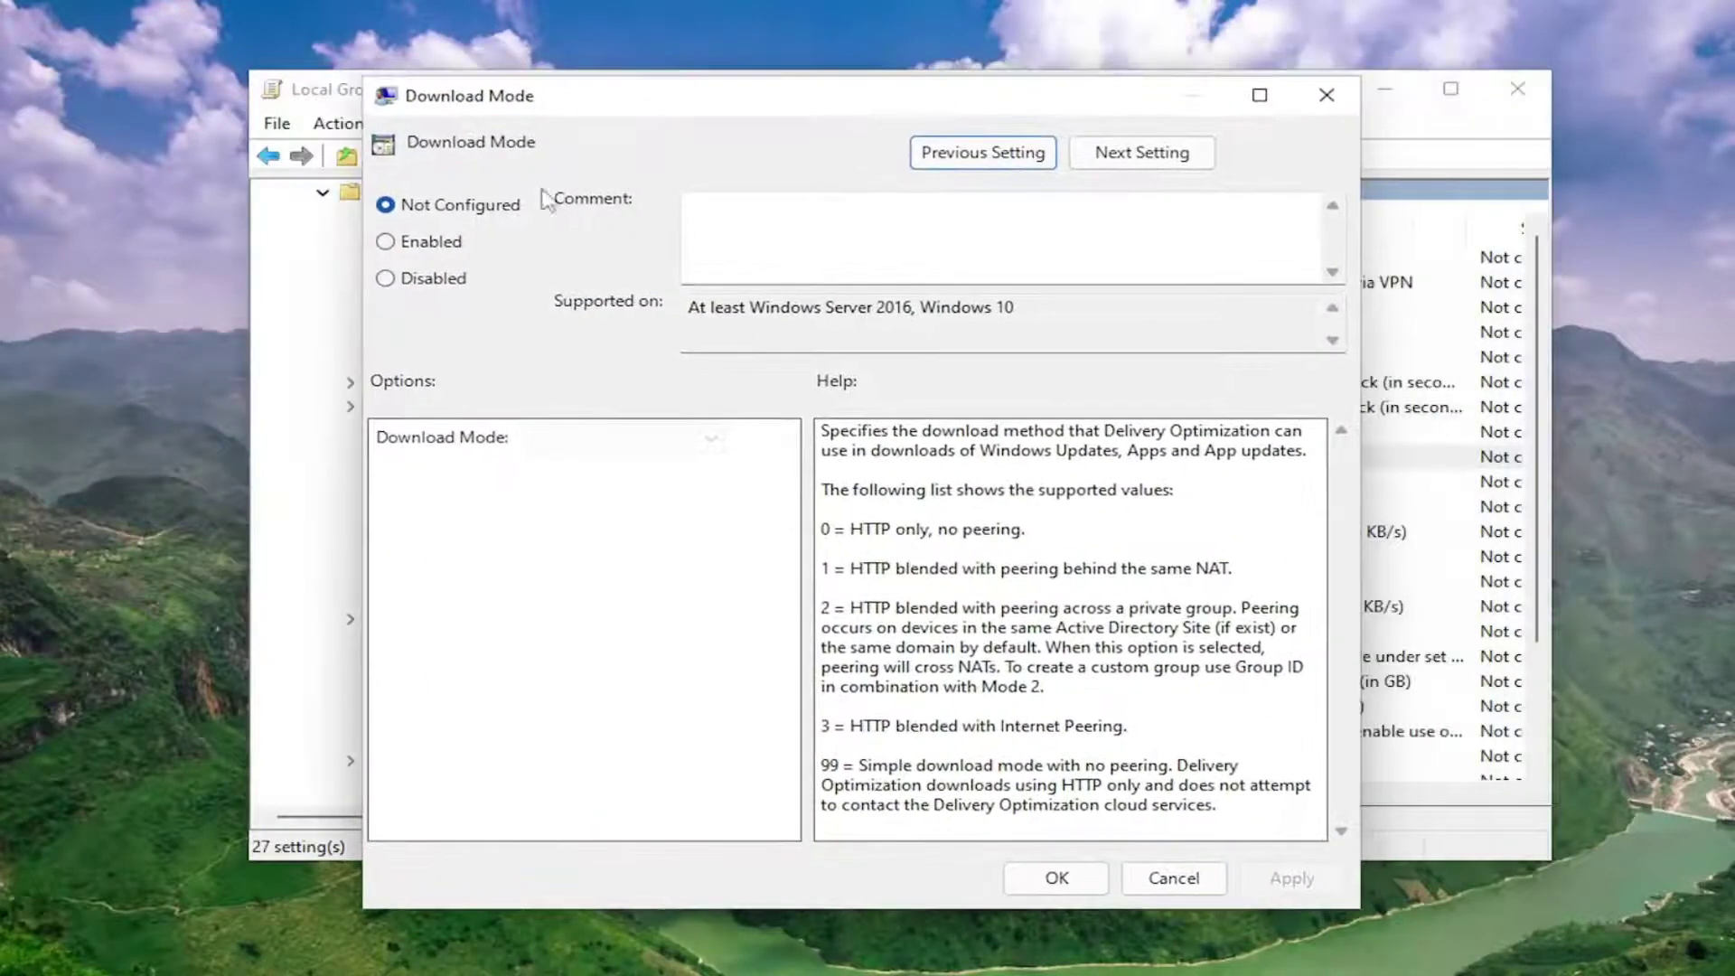
{"action": "left_click", "coordinate": [429, 244]}
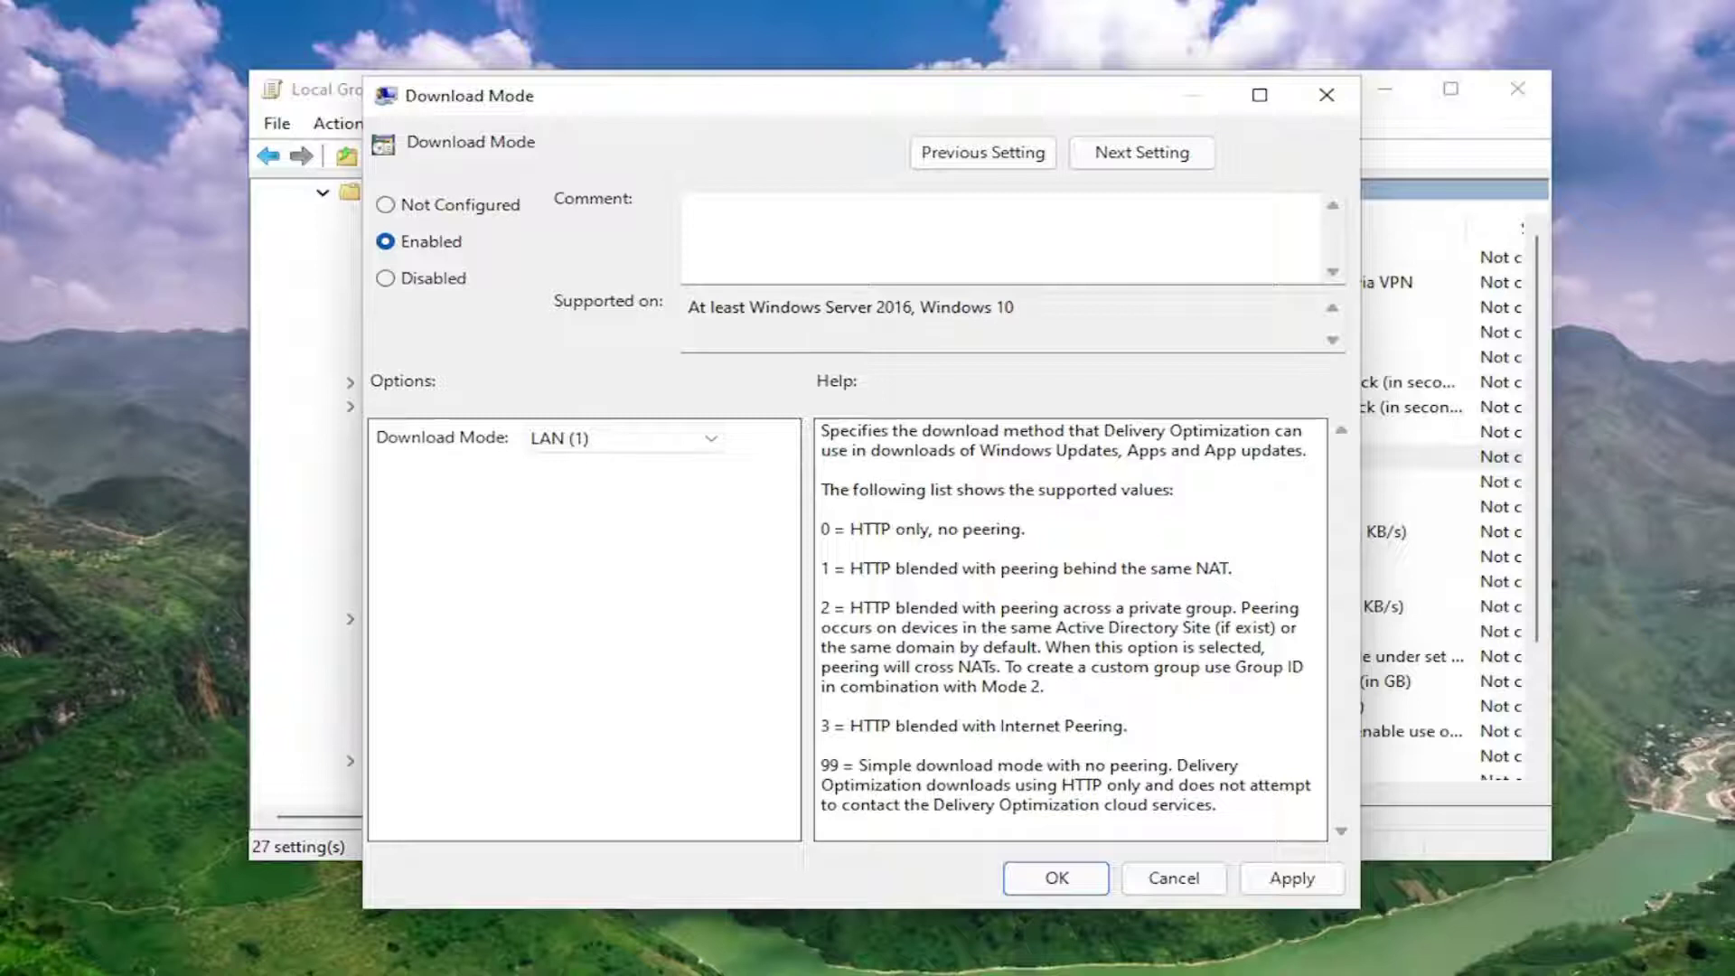
{"action": "left_click", "coordinate": [643, 437]}
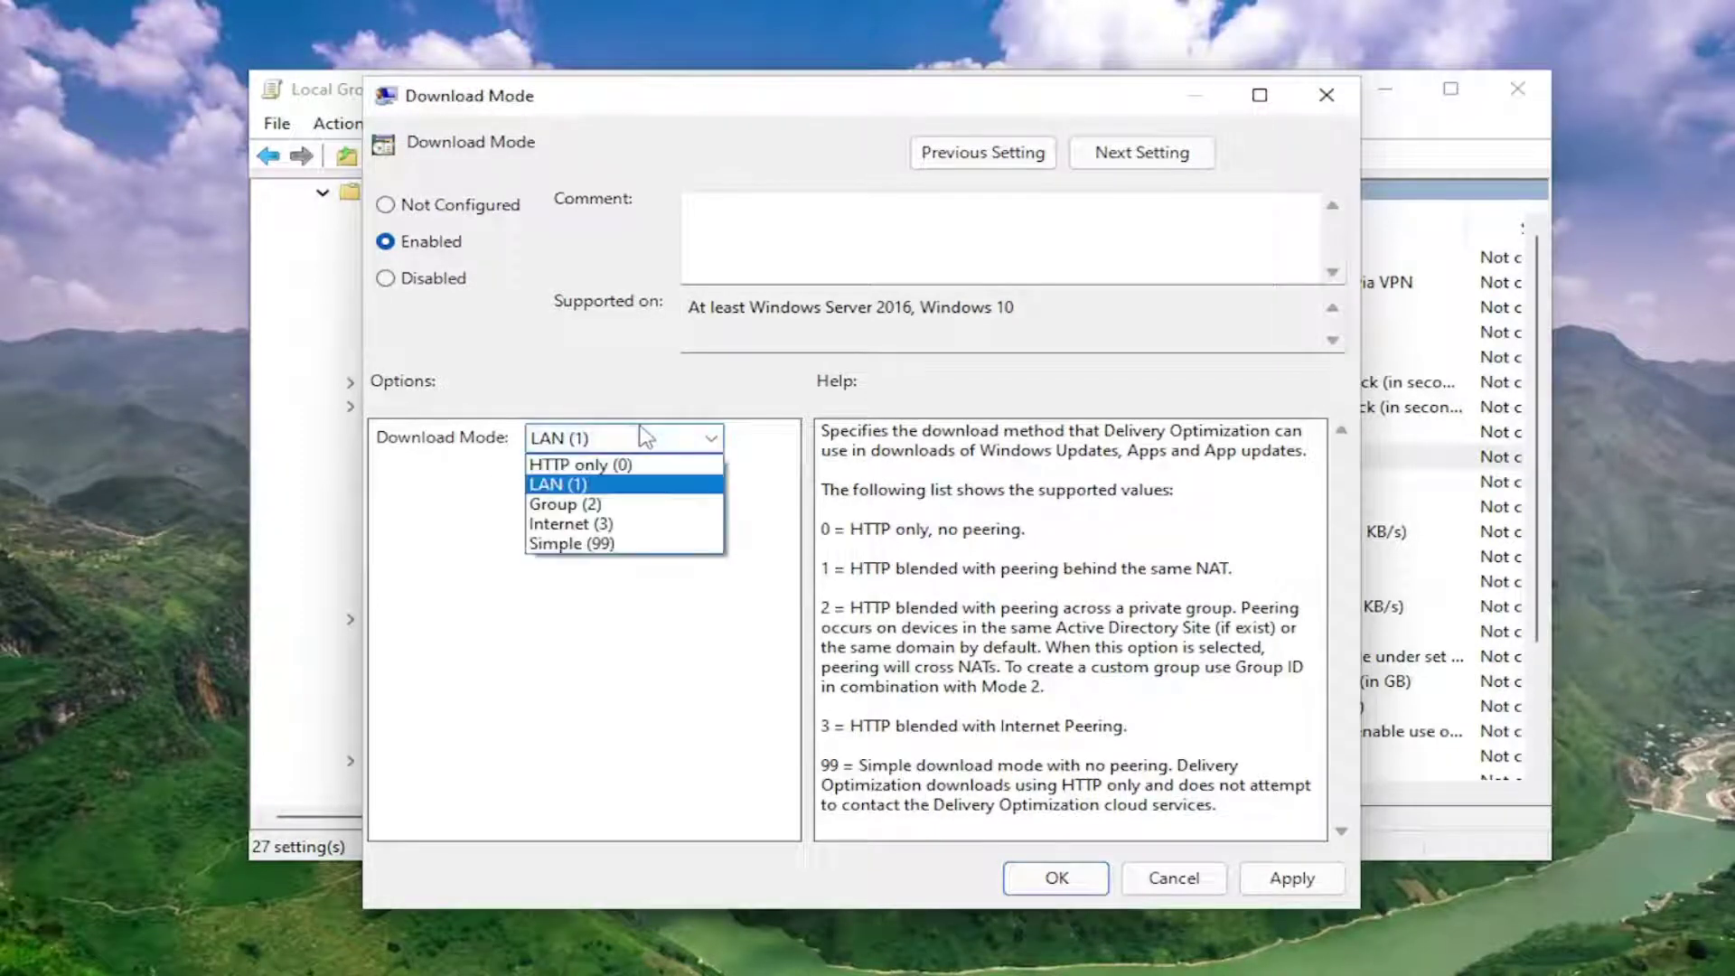
{"action": "left_click", "coordinate": [600, 543]}
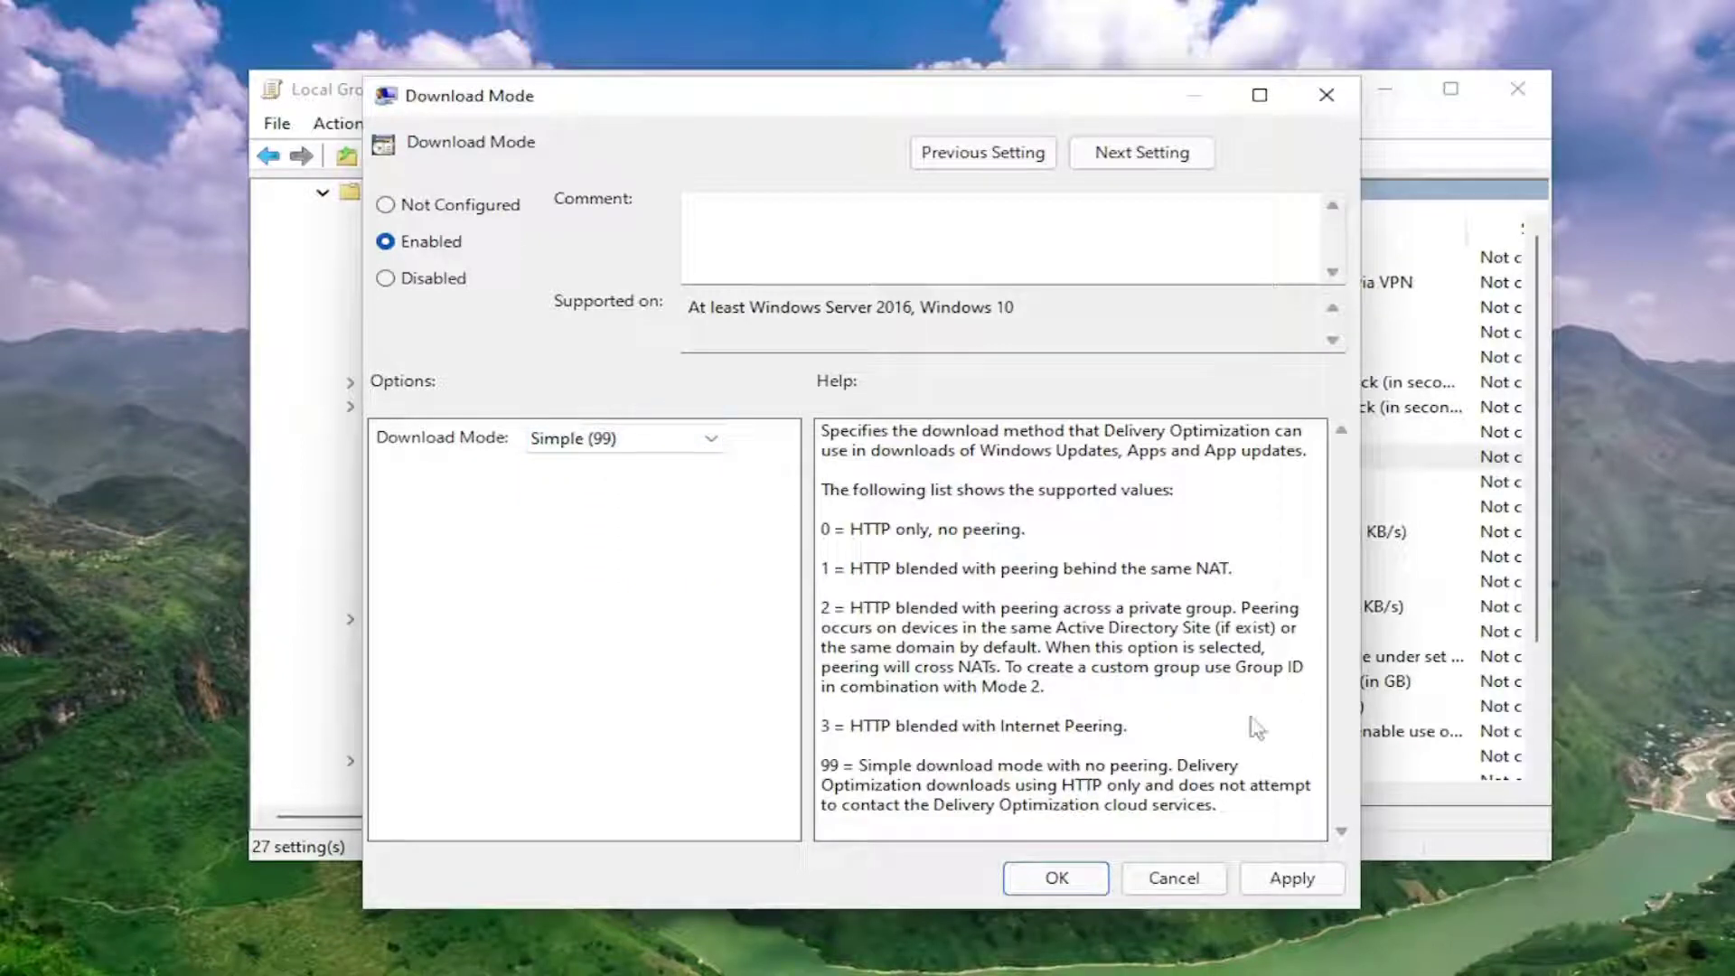
{"action": "left_click", "coordinate": [1258, 888]}
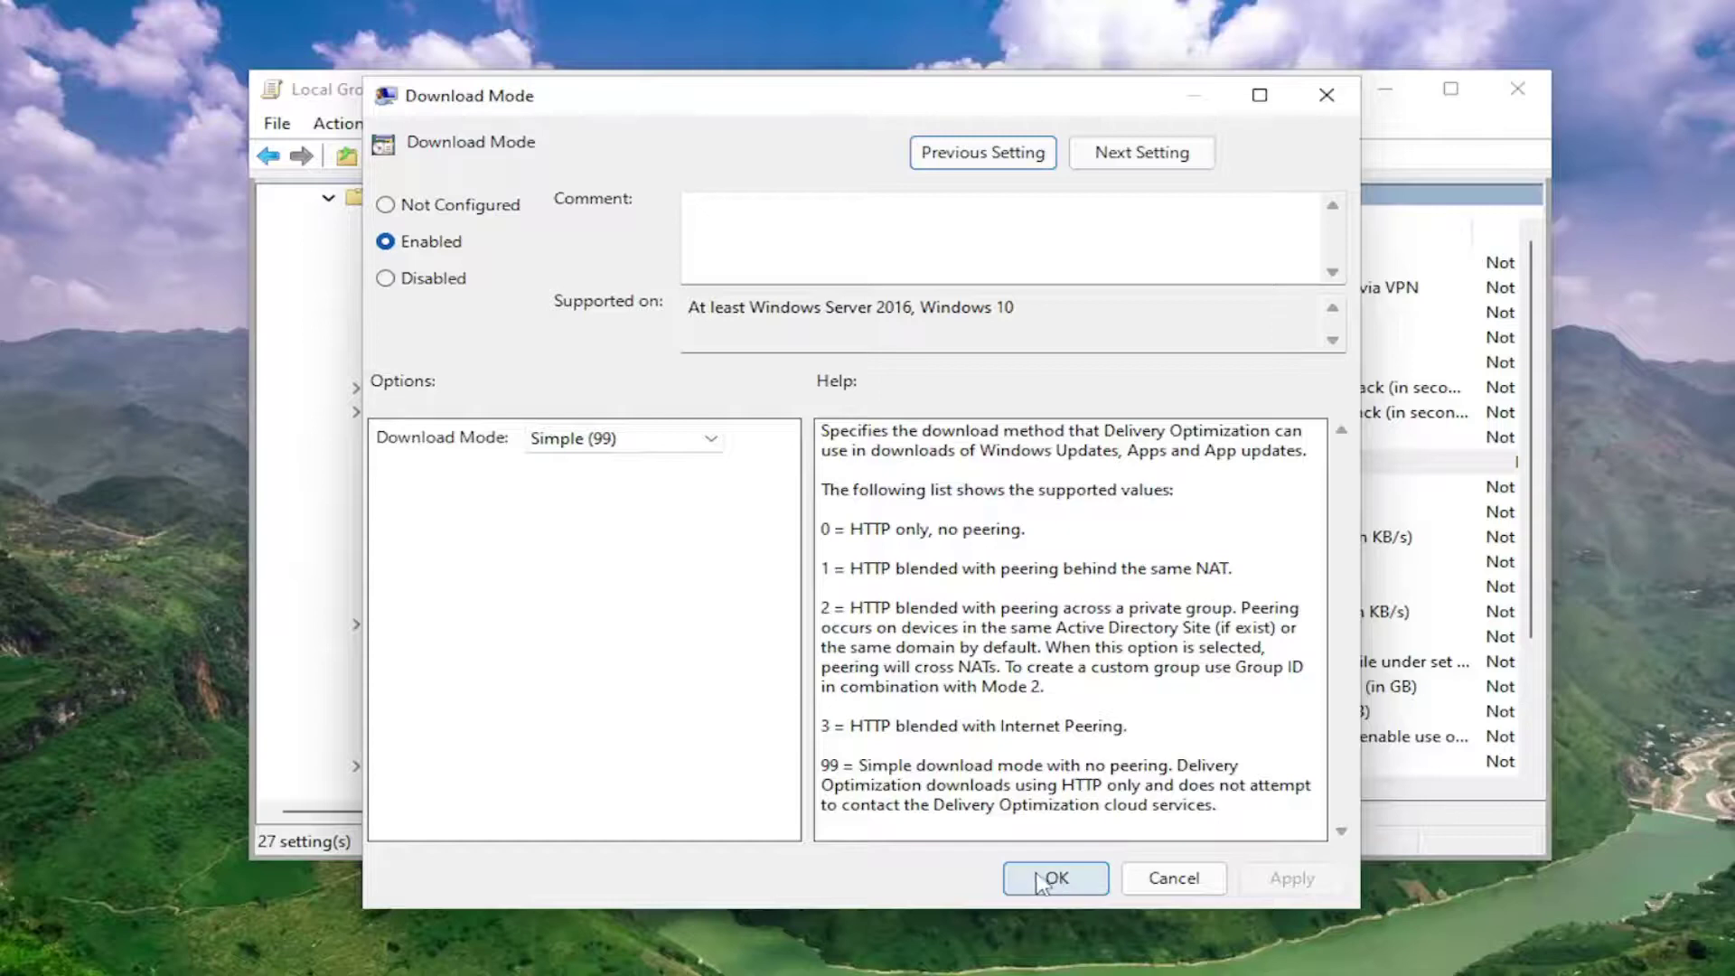
{"action": "left_click", "coordinate": [1048, 879]}
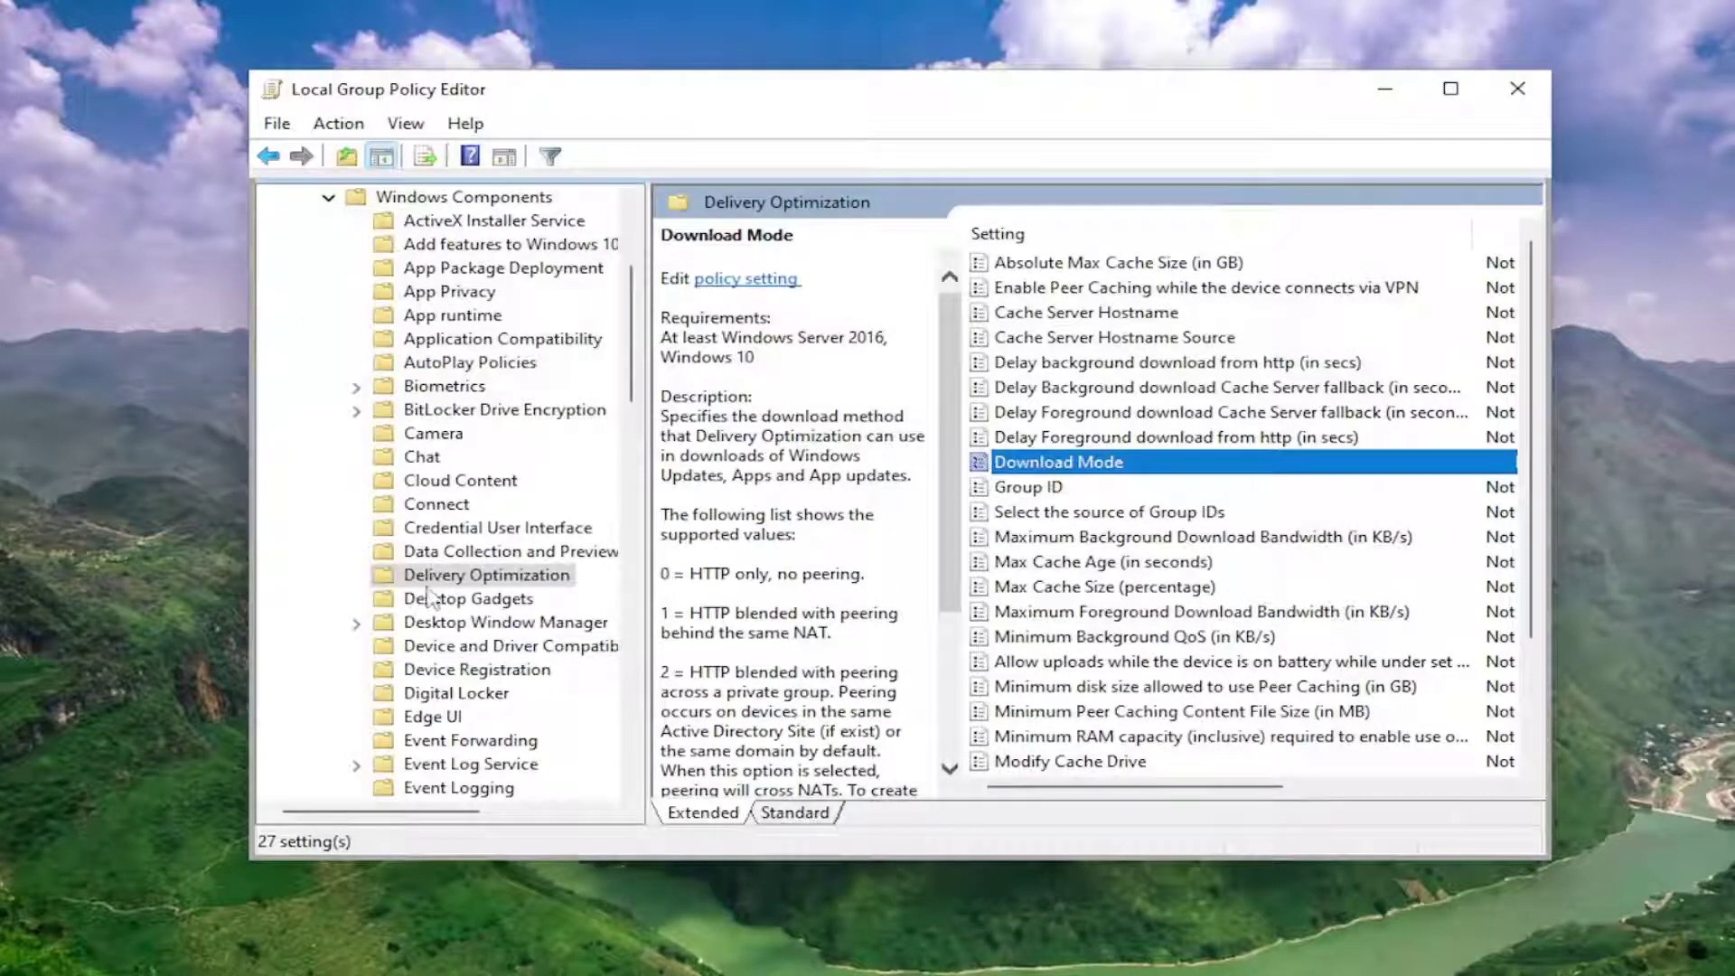
Step: Open the "Limit the maximum network bandwidth for BITS background transfers" policy under Administrative Templates > Network > Background Intelligent Transfer Service
{"action": "scroll", "coordinate": [428, 597], "scroll_direction": "up", "scroll_amount": 2}
{"action": "left_click", "coordinate": [327, 341]}
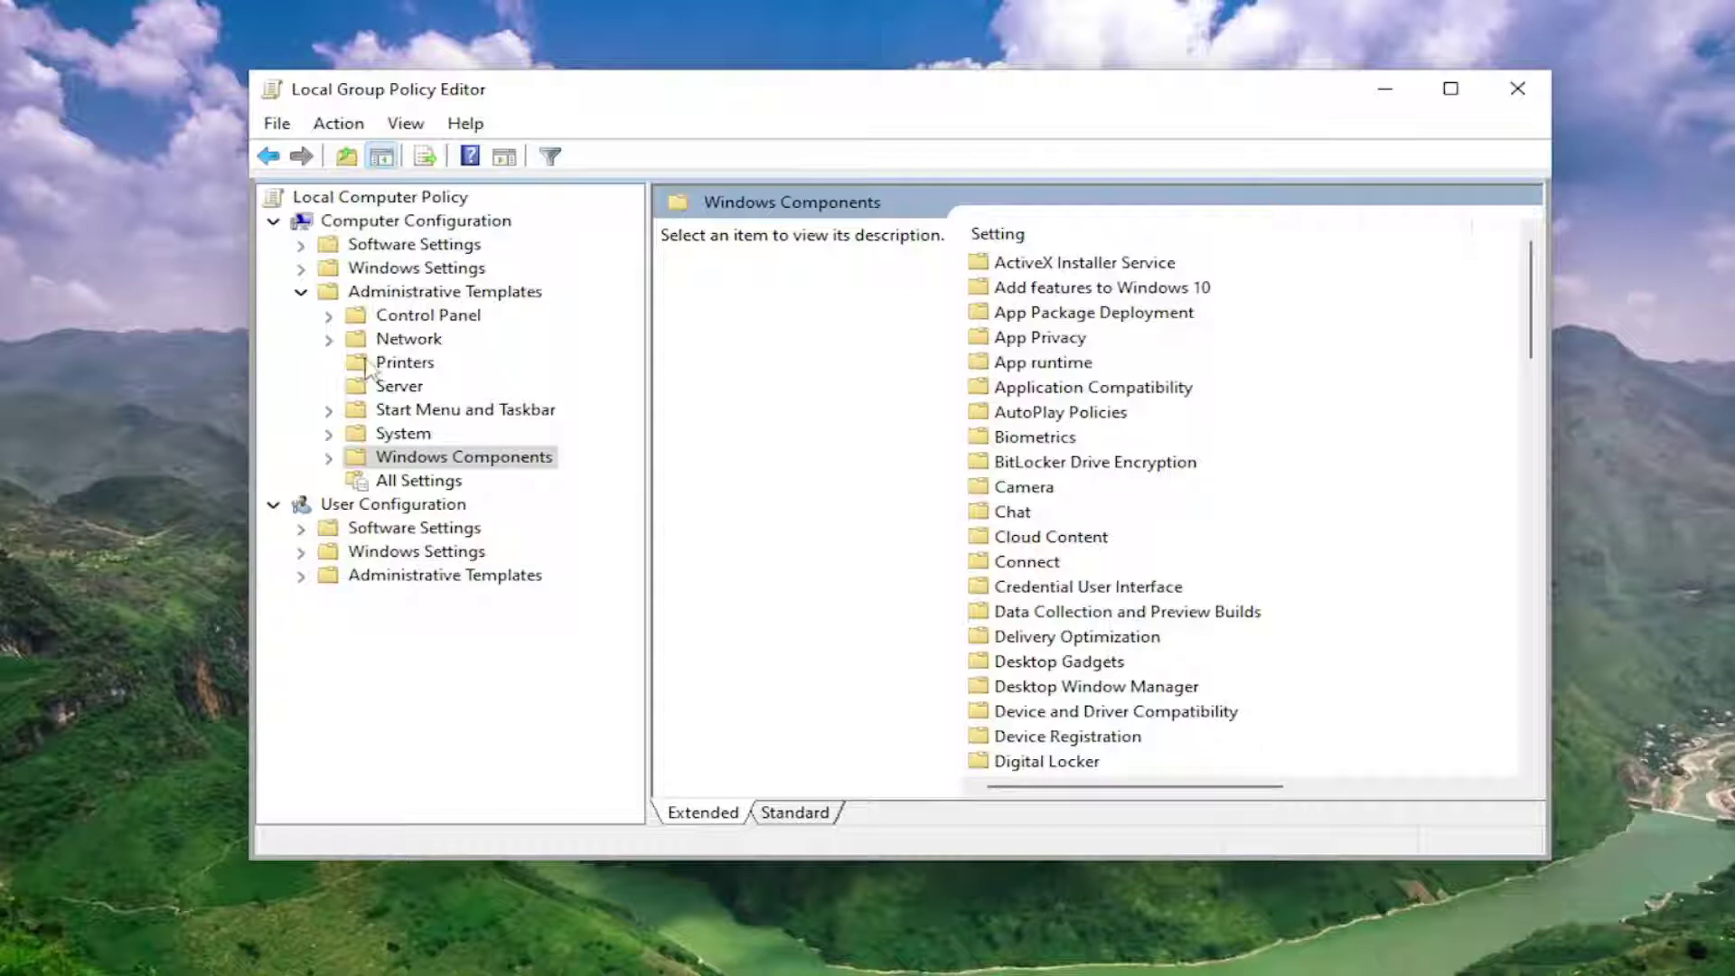
{"action": "left_click", "coordinate": [393, 342]}
{"action": "double_click", "coordinate": [393, 342]}
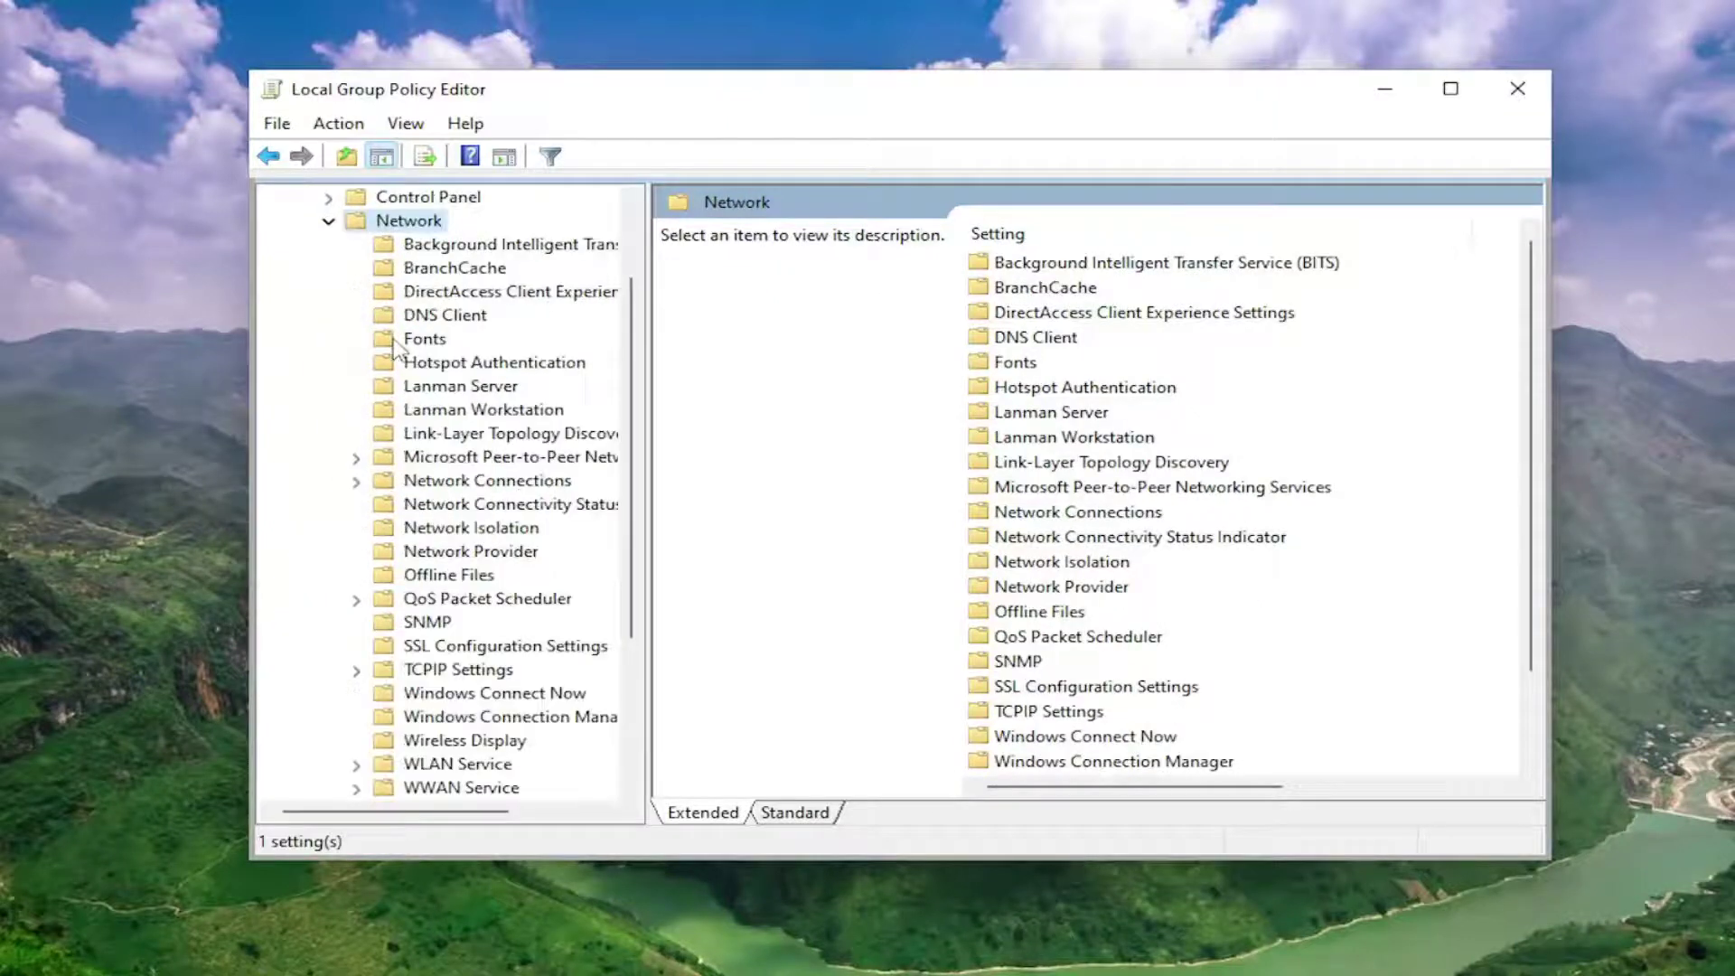
{"action": "left_click", "coordinate": [481, 253]}
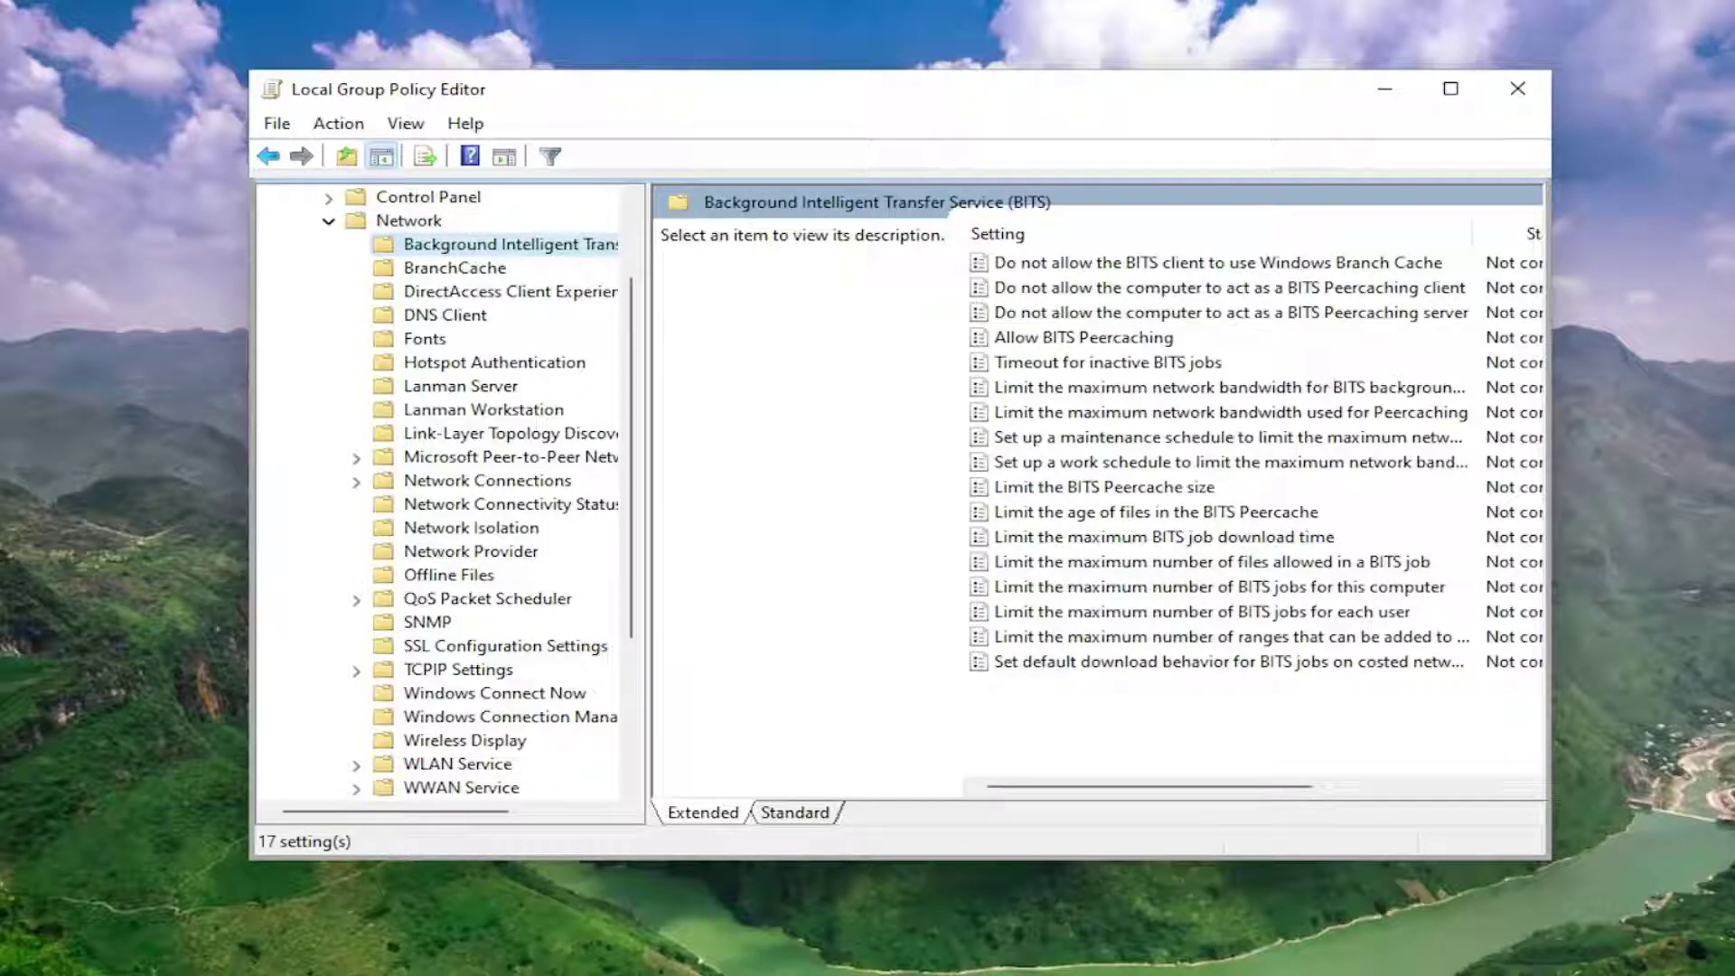
{"action": "double_click", "coordinate": [1187, 390]}
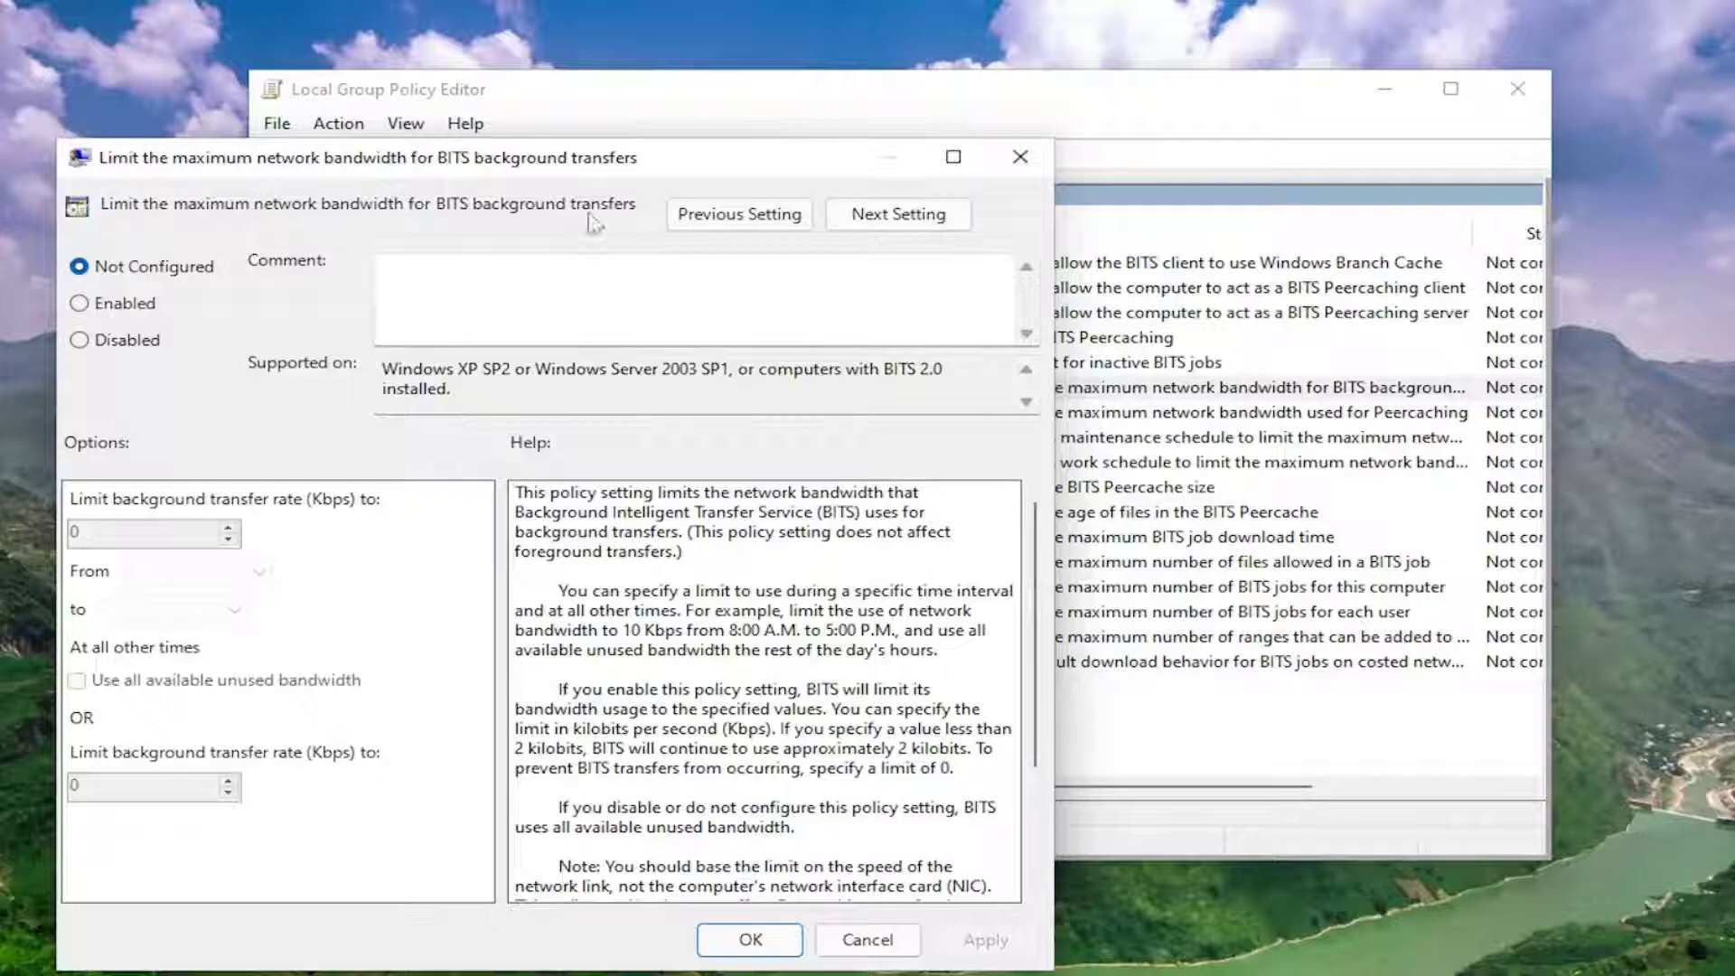
Step: Enable the BITS background transfer bandwidth limit, keeping 10 Kbps from 8 AM to 5 PM and all available unused bandwidth at other times
{"action": "left_click_drag", "start_coordinate": [605, 165], "coordinate": [908, 89]}
{"action": "left_click", "coordinate": [383, 227]}
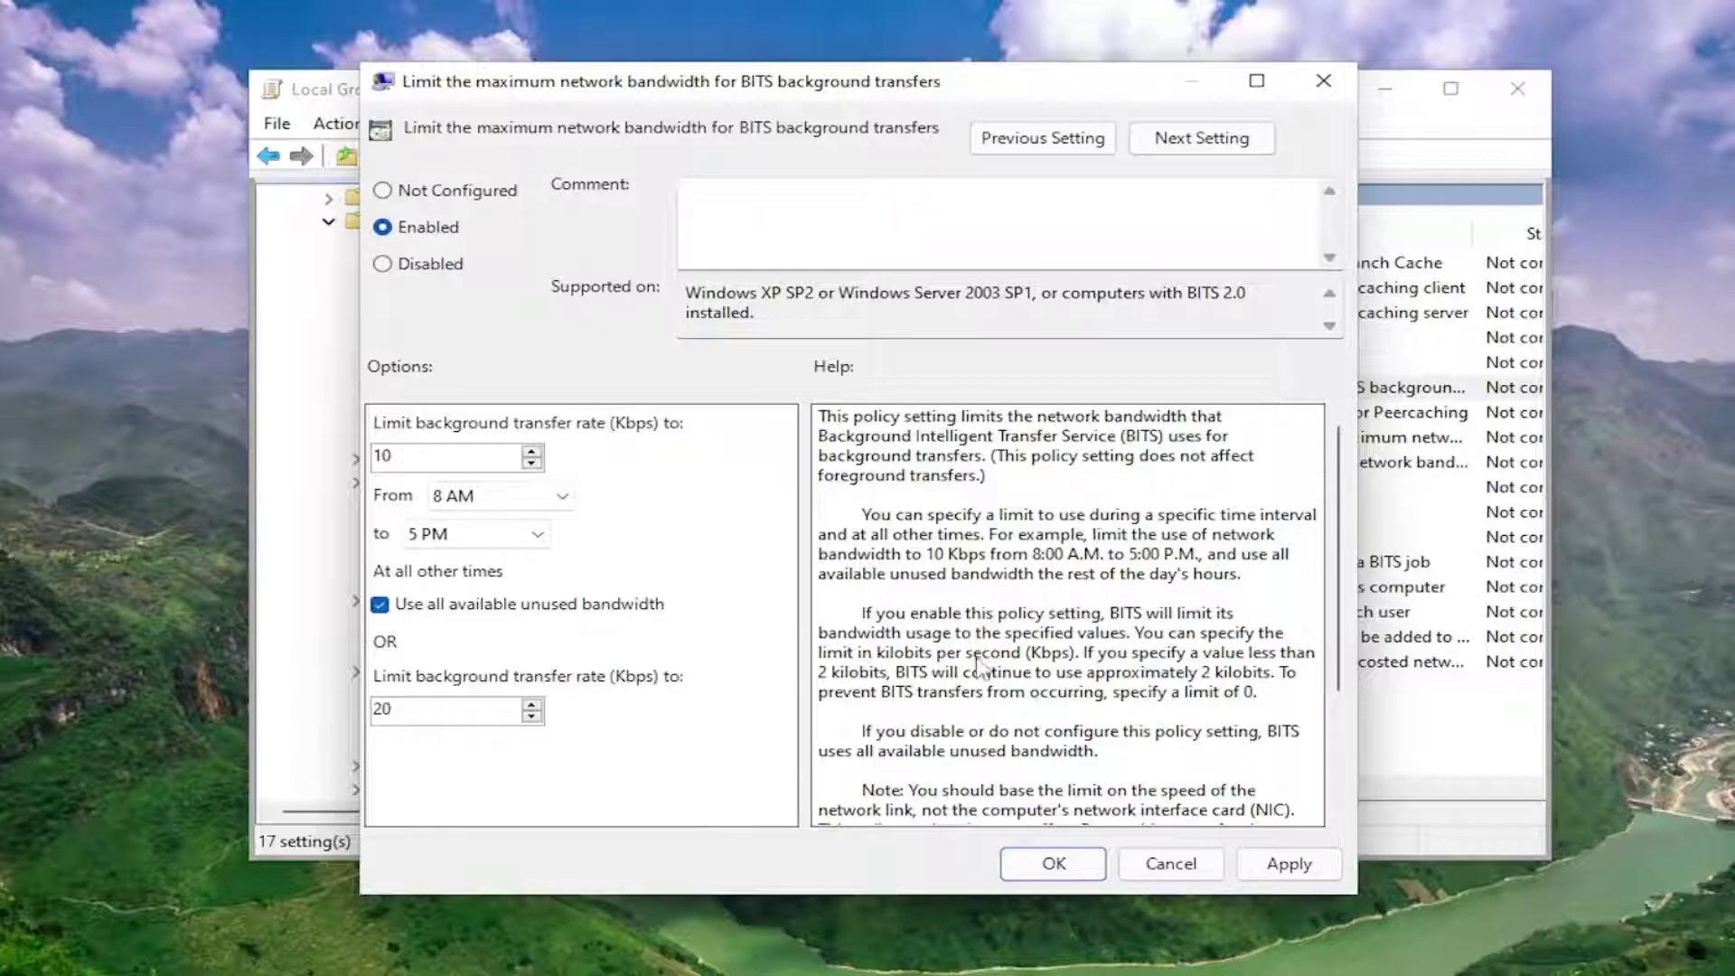
{"action": "left_click", "coordinate": [1054, 863]}
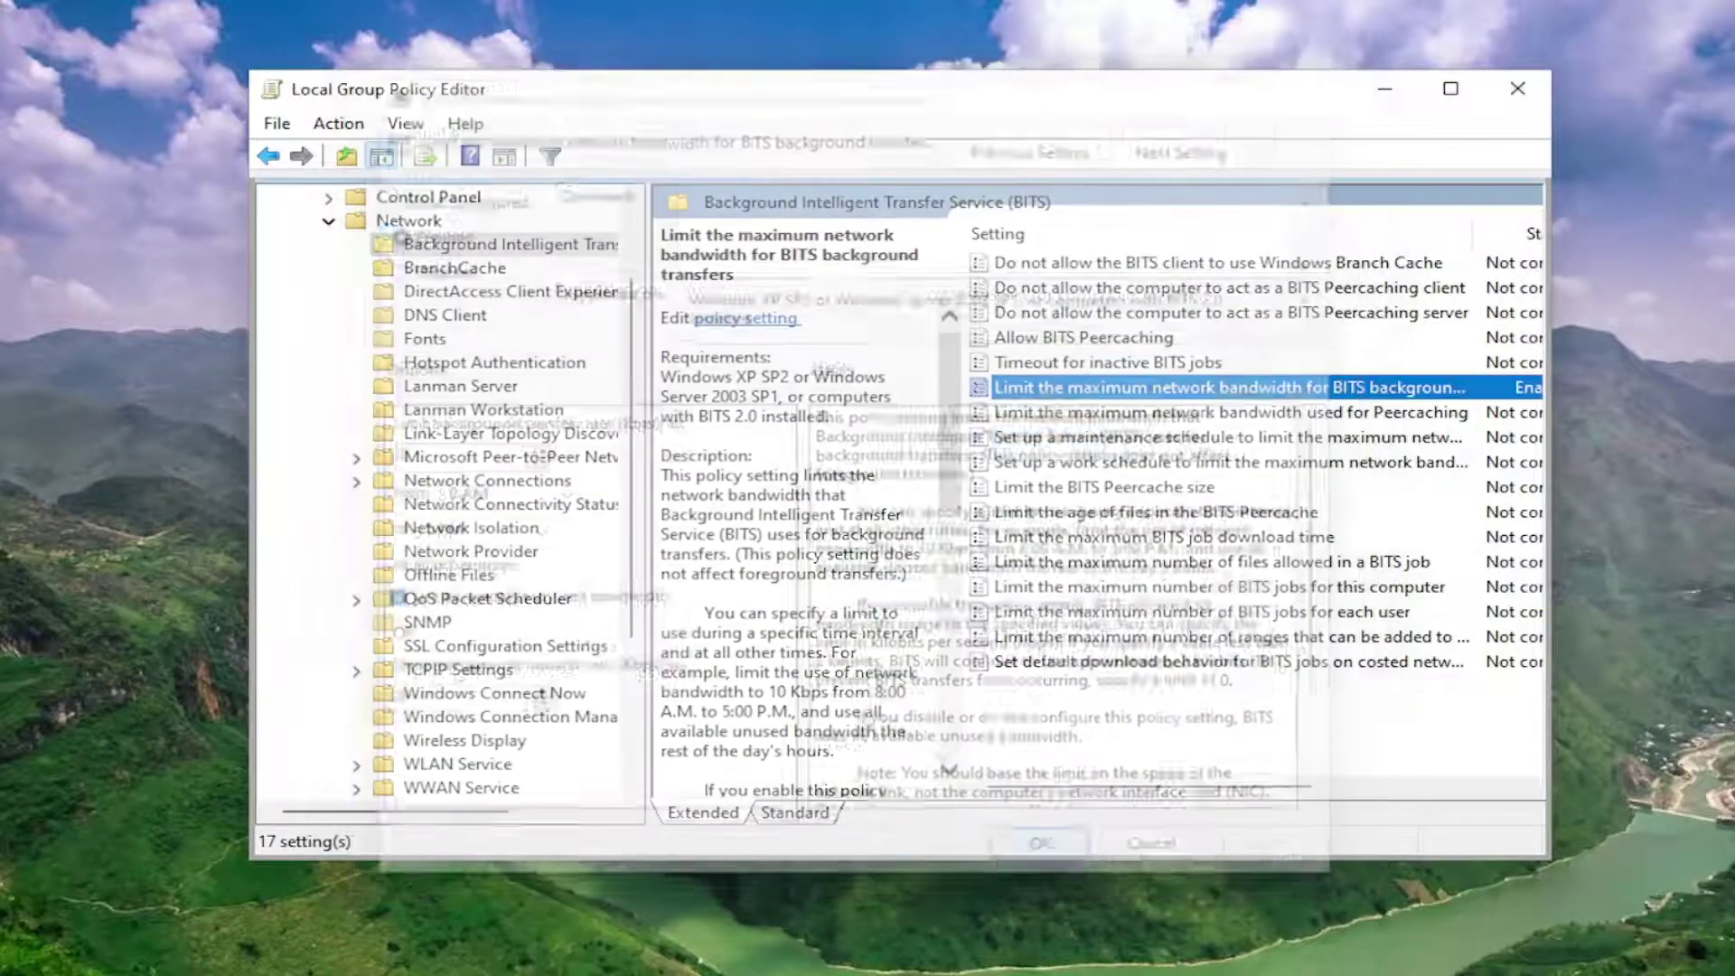
Step: Collapse the Administrative Templates and Computer Configuration branches of the policy tree and close the Local Group Policy Editor
{"action": "scroll", "coordinate": [366, 233], "scroll_direction": "up", "scroll_amount": 2}
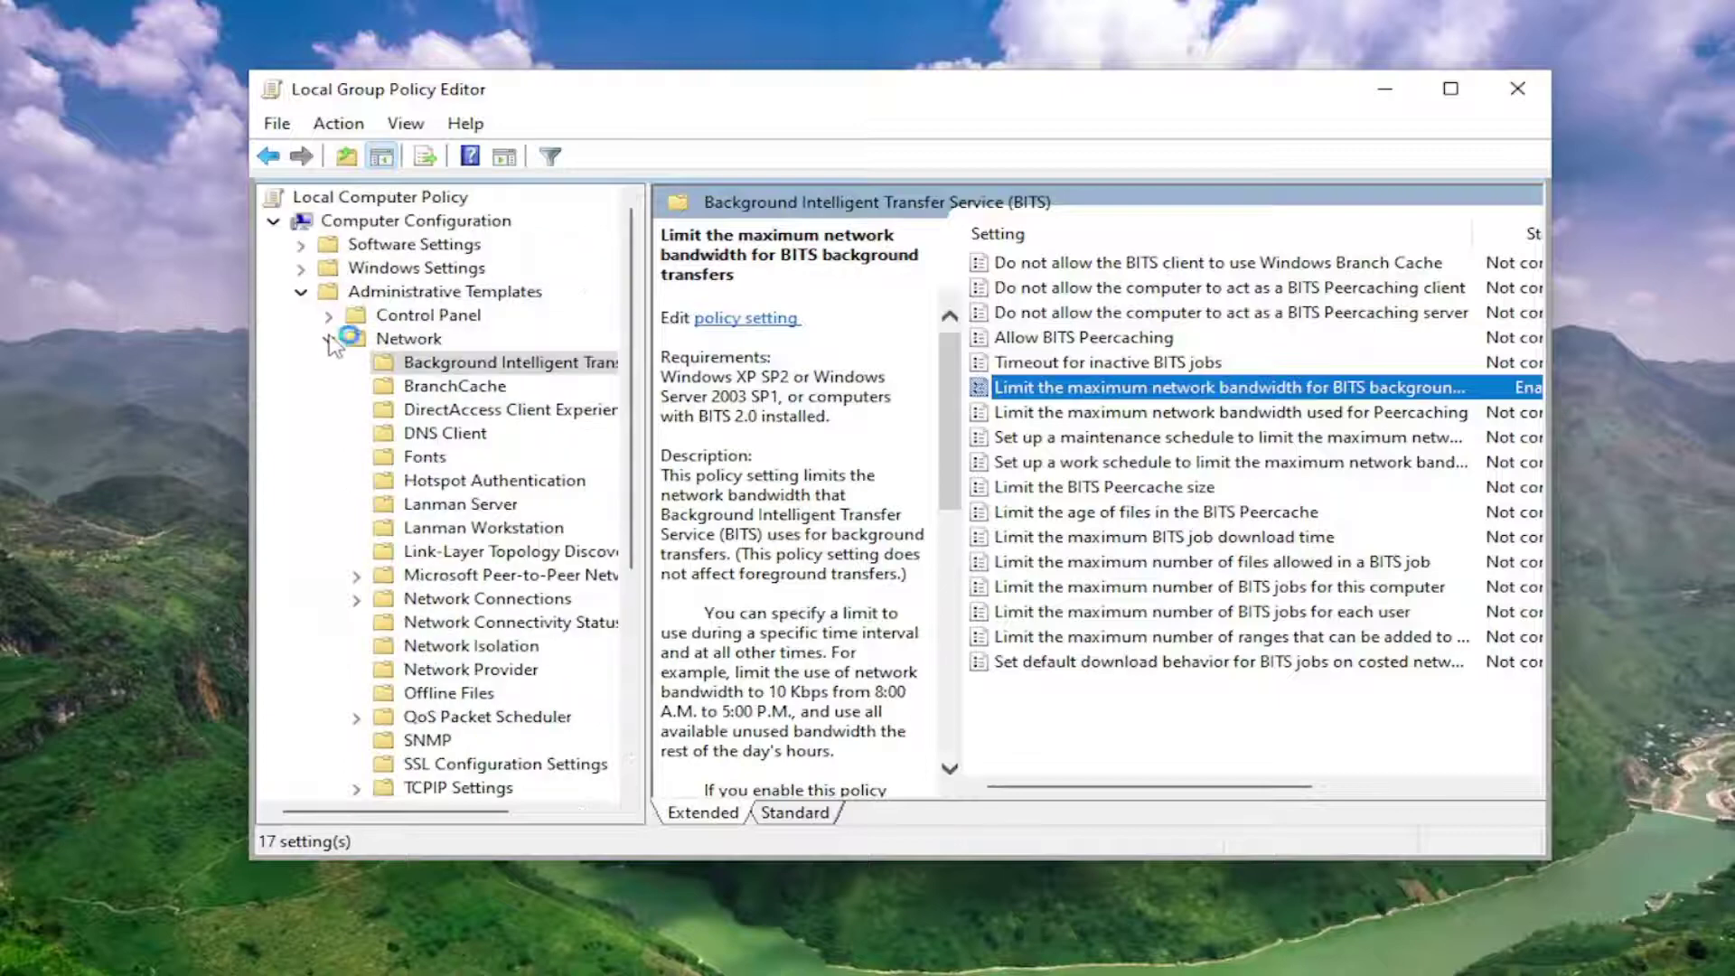
{"action": "left_click", "coordinate": [301, 292]}
{"action": "left_click", "coordinate": [274, 221]}
{"action": "left_click", "coordinate": [415, 197]}
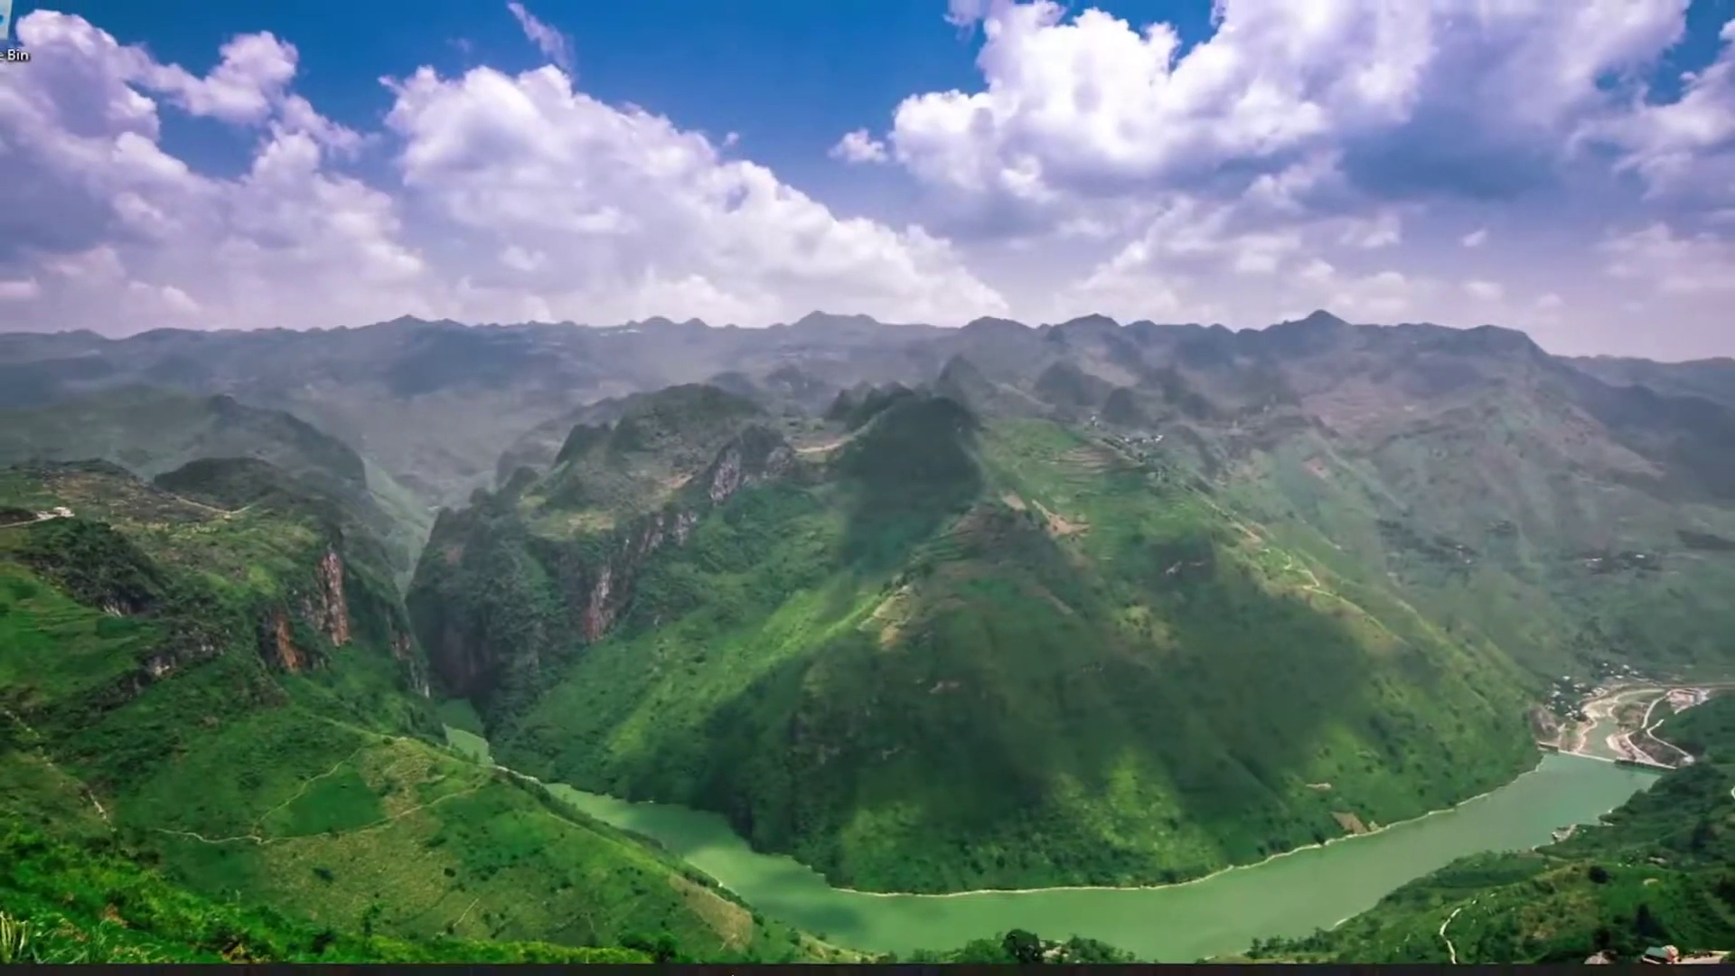
{"action": "key", "text": "super+x"}
{"action": "mouse_move", "coordinate": [796, 864]}
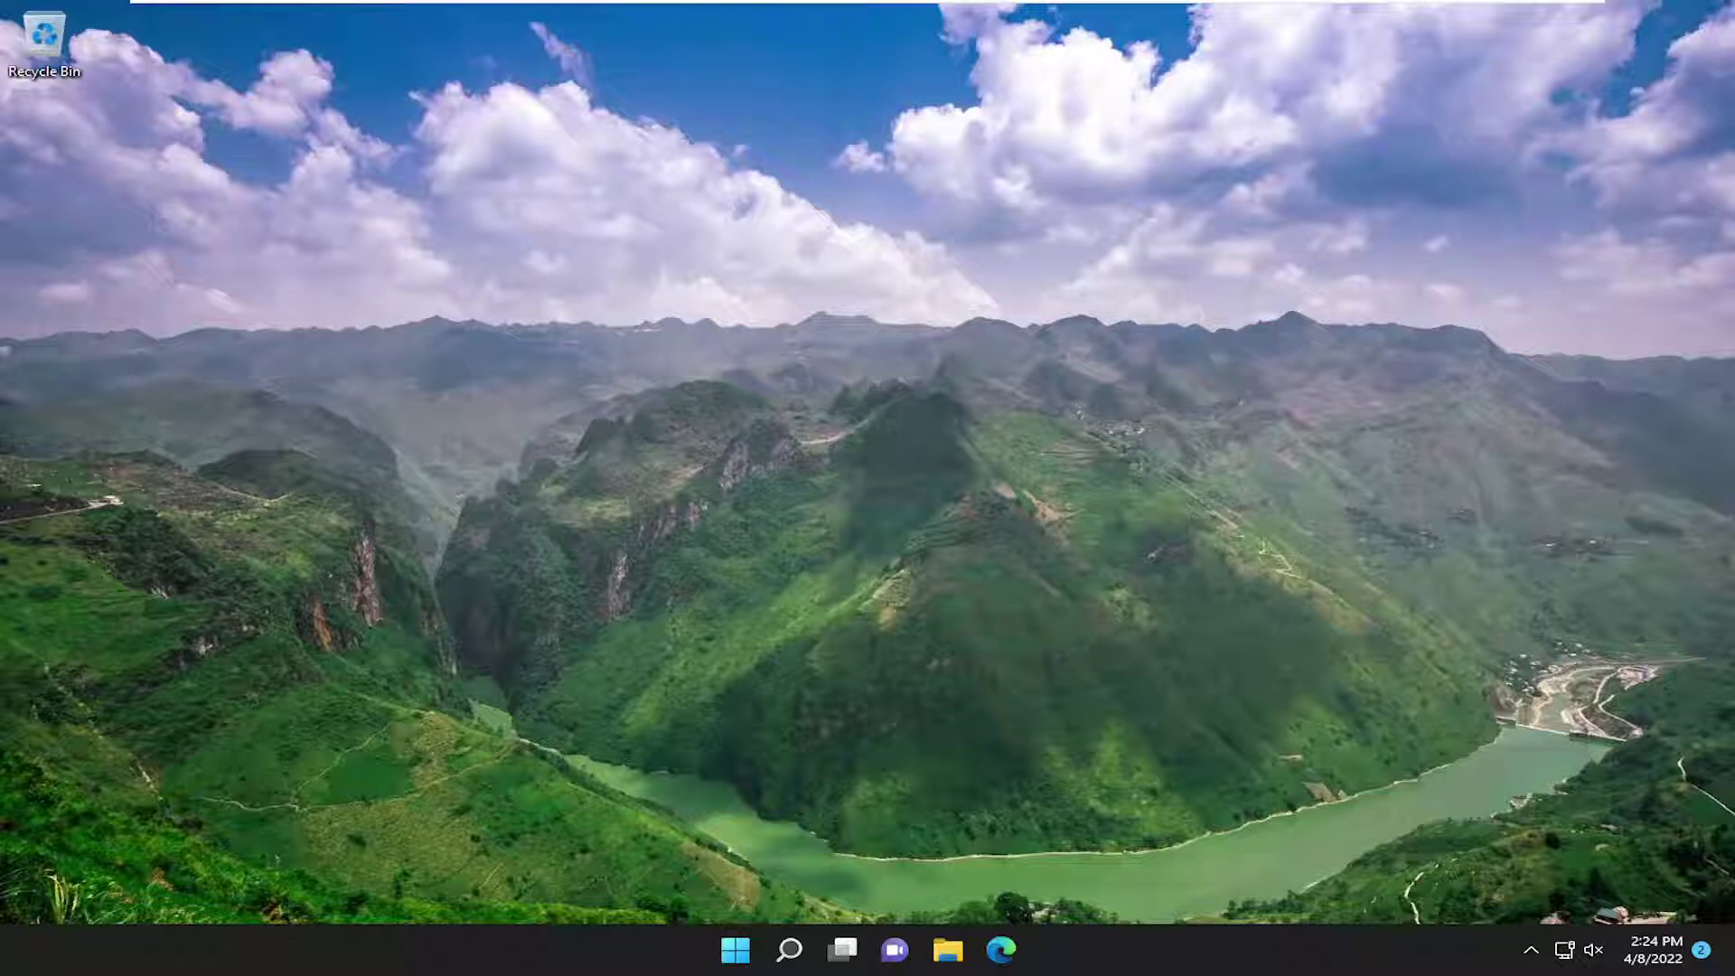
Step: Search Windows for "cmd", run Command Prompt as administrator and allow it to make changes to the device
{"action": "left_click", "coordinate": [798, 955]}
{"action": "type", "text": "cmd"}
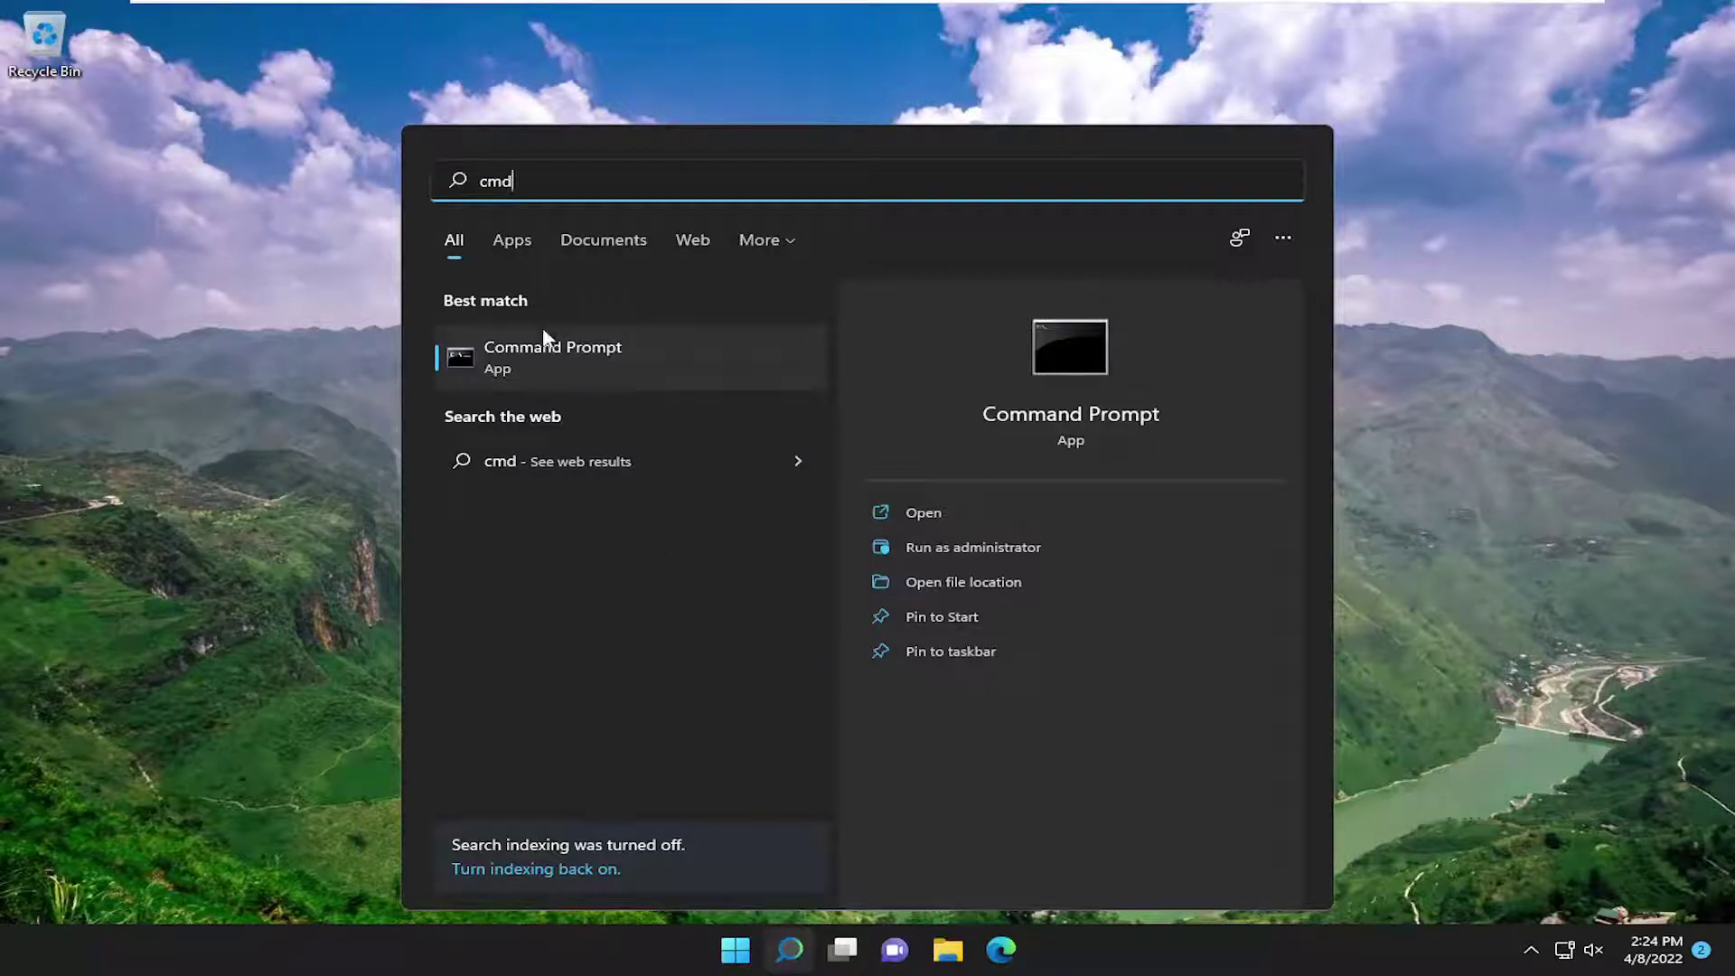
{"action": "right_click", "coordinate": [541, 352]}
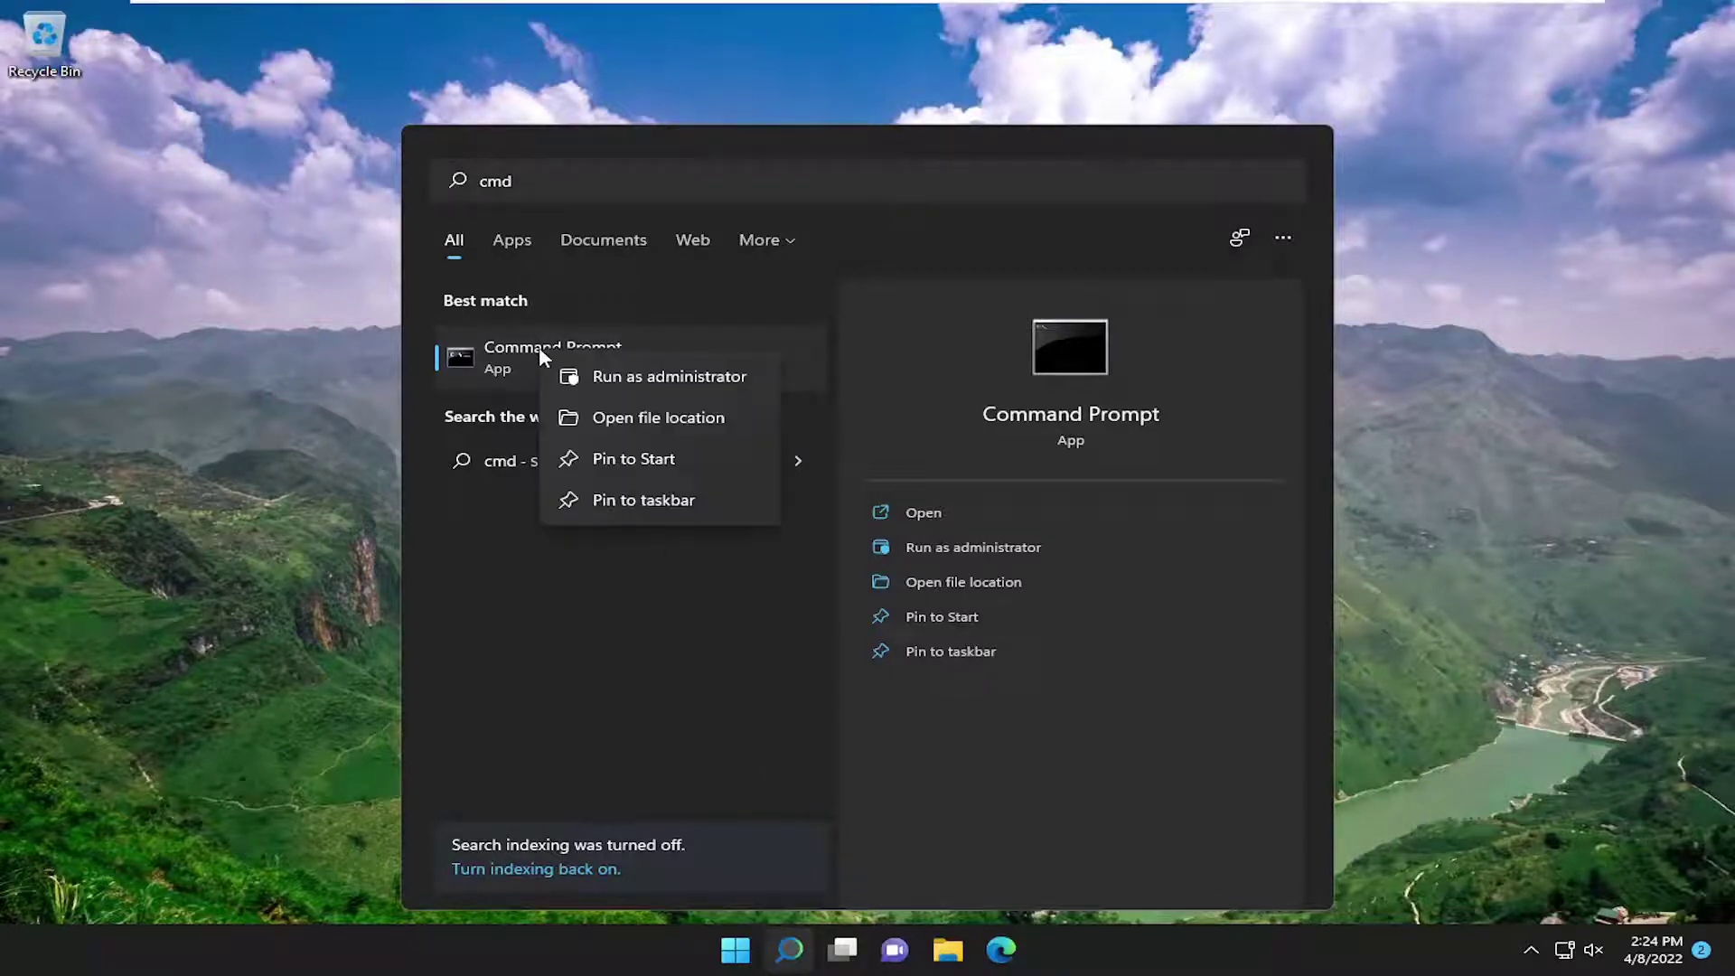
{"action": "left_click", "coordinate": [655, 374]}
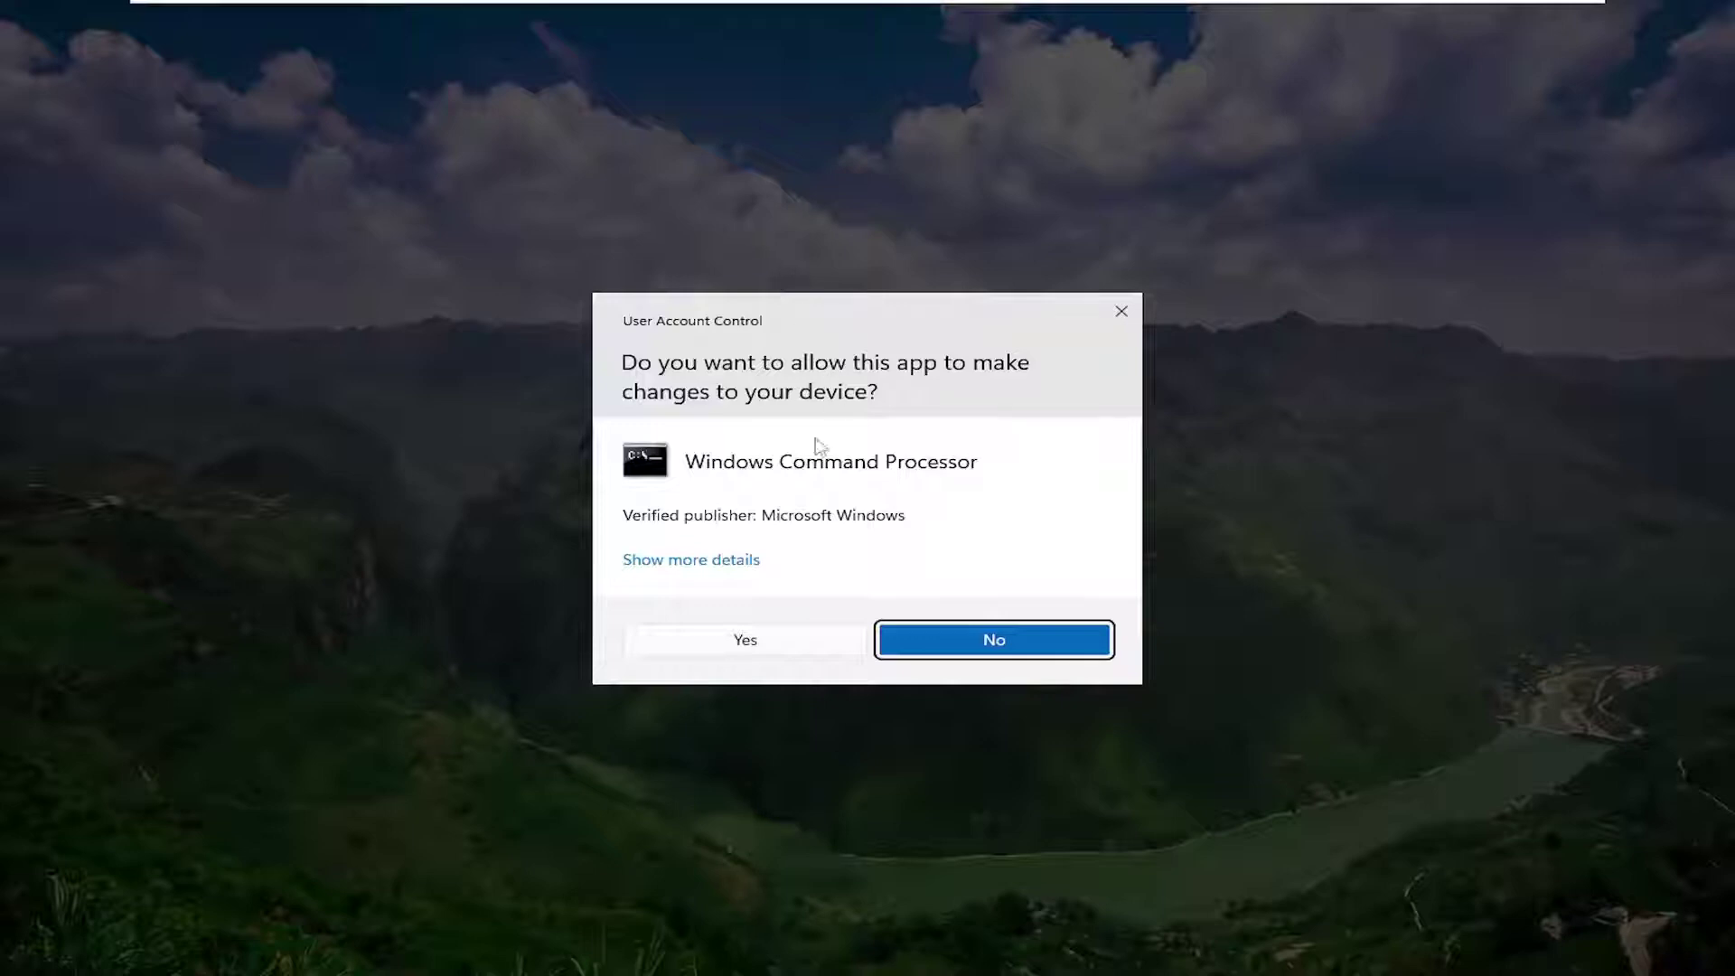
{"action": "left_click", "coordinate": [725, 645]}
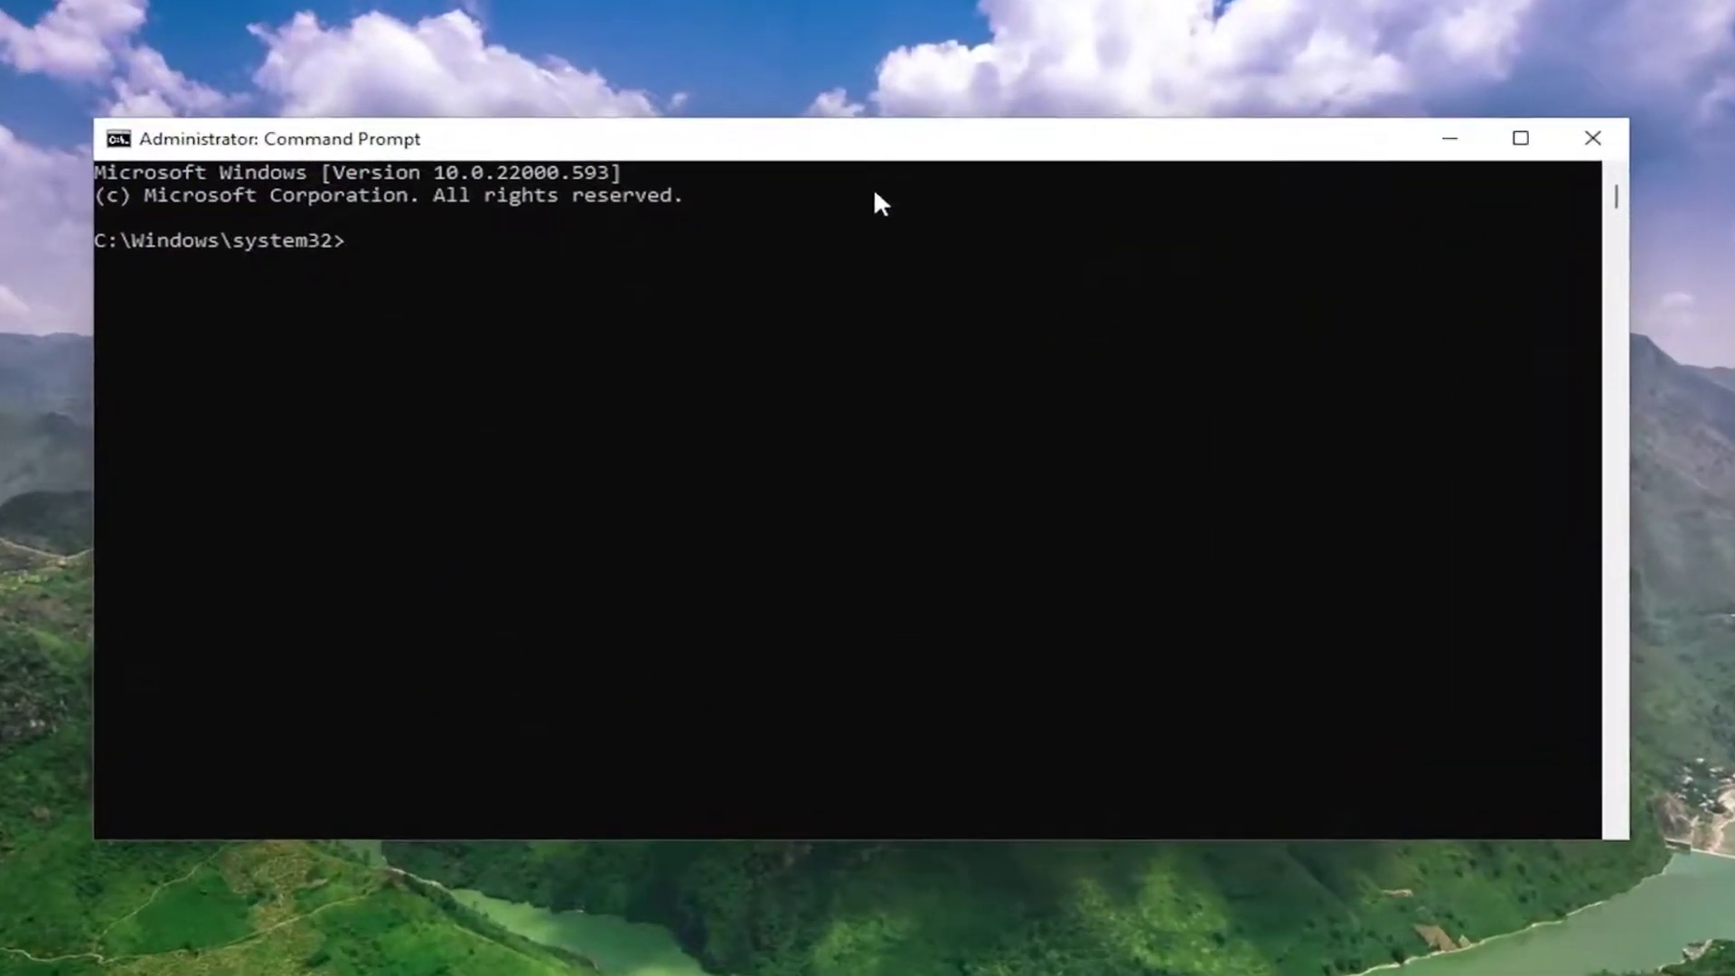
Step: Run the system file check with "sfc /scannow", let the scan finish and close Command Prompt
{"action": "type", "text": "sfc /scannow"}
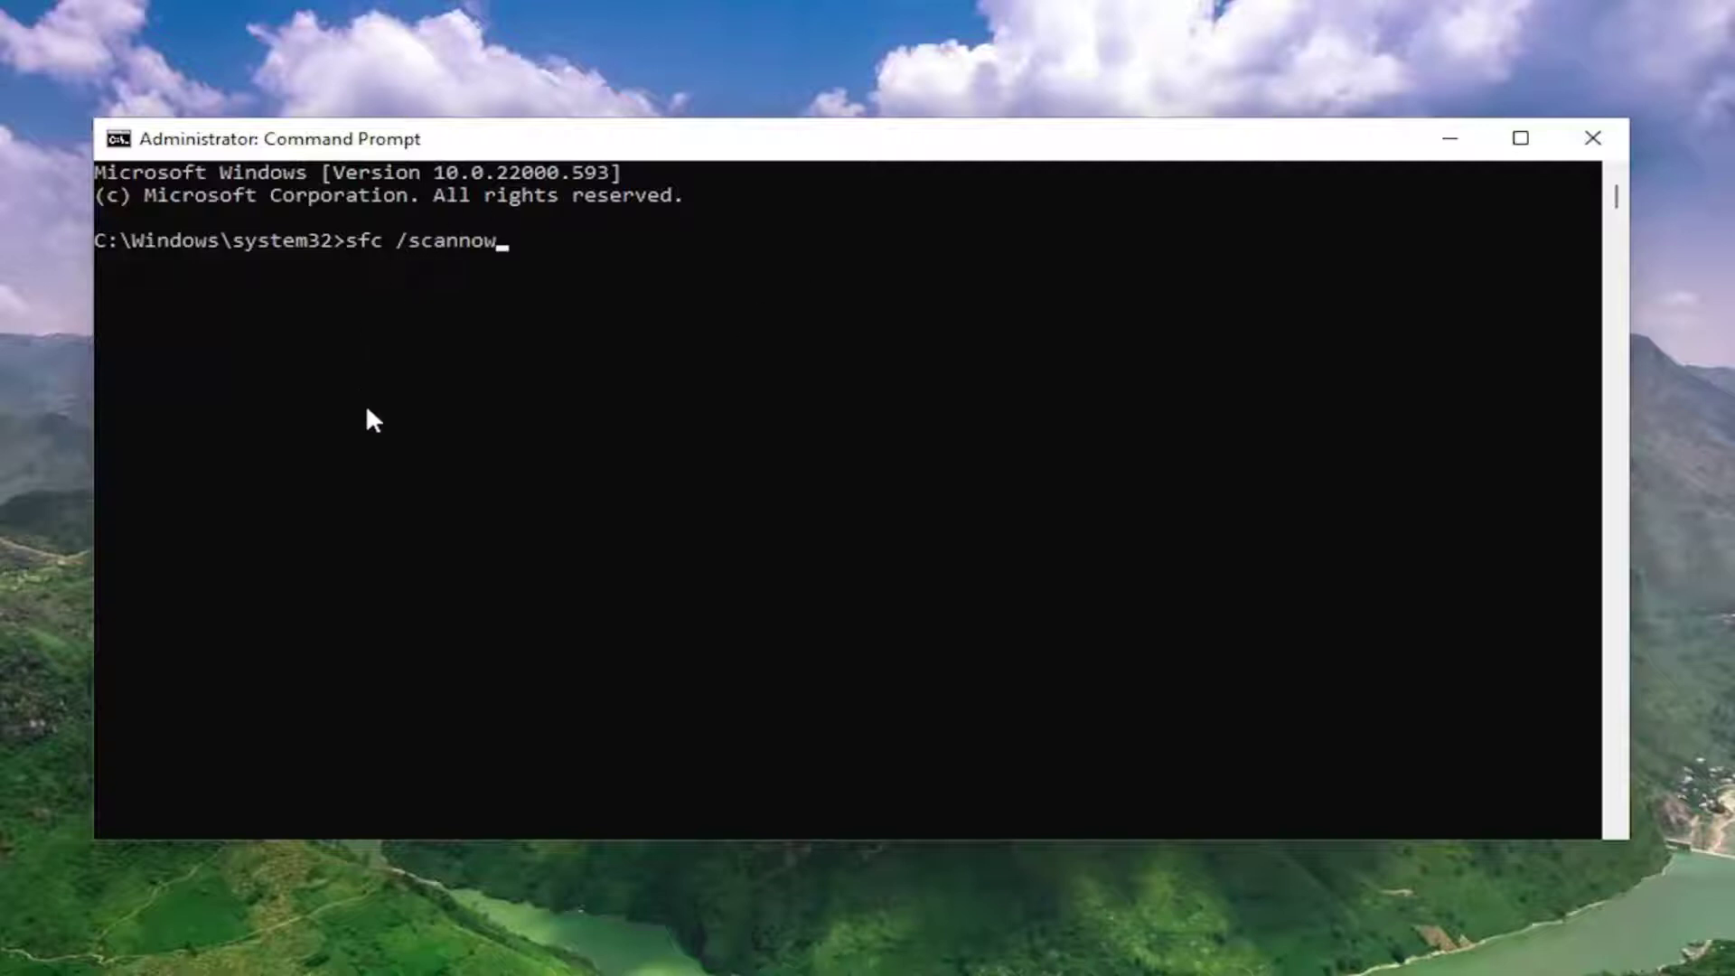
{"action": "key", "text": "Return"}
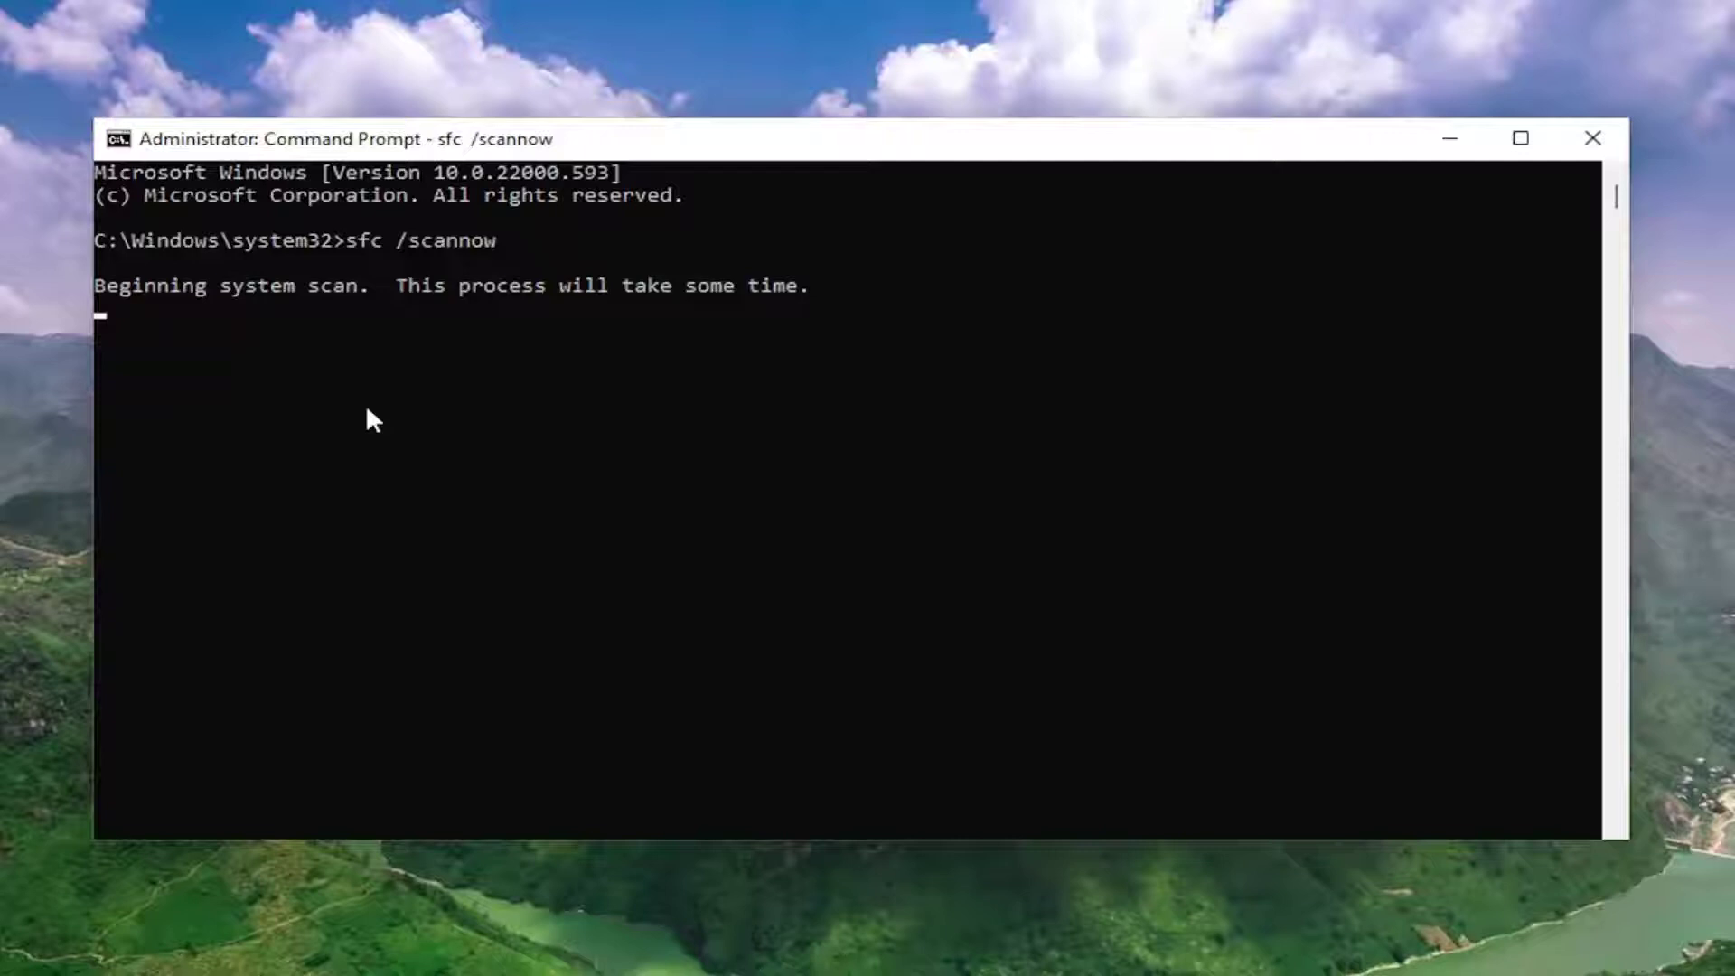
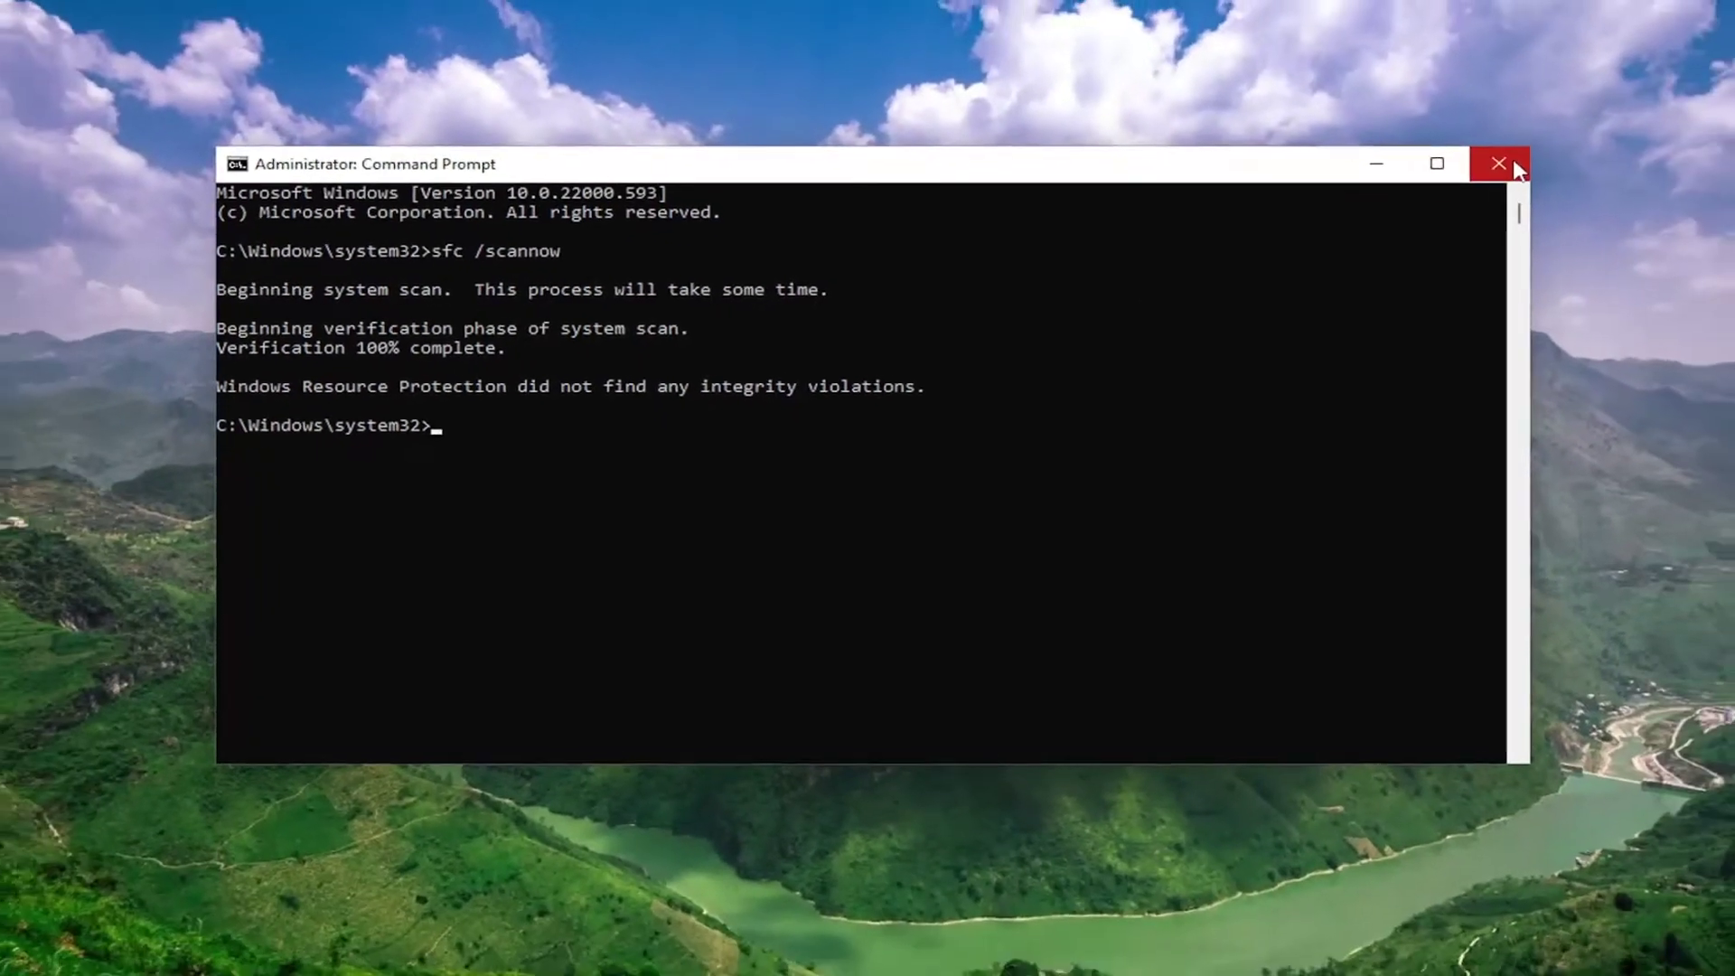
{"action": "left_click", "coordinate": [1581, 141]}
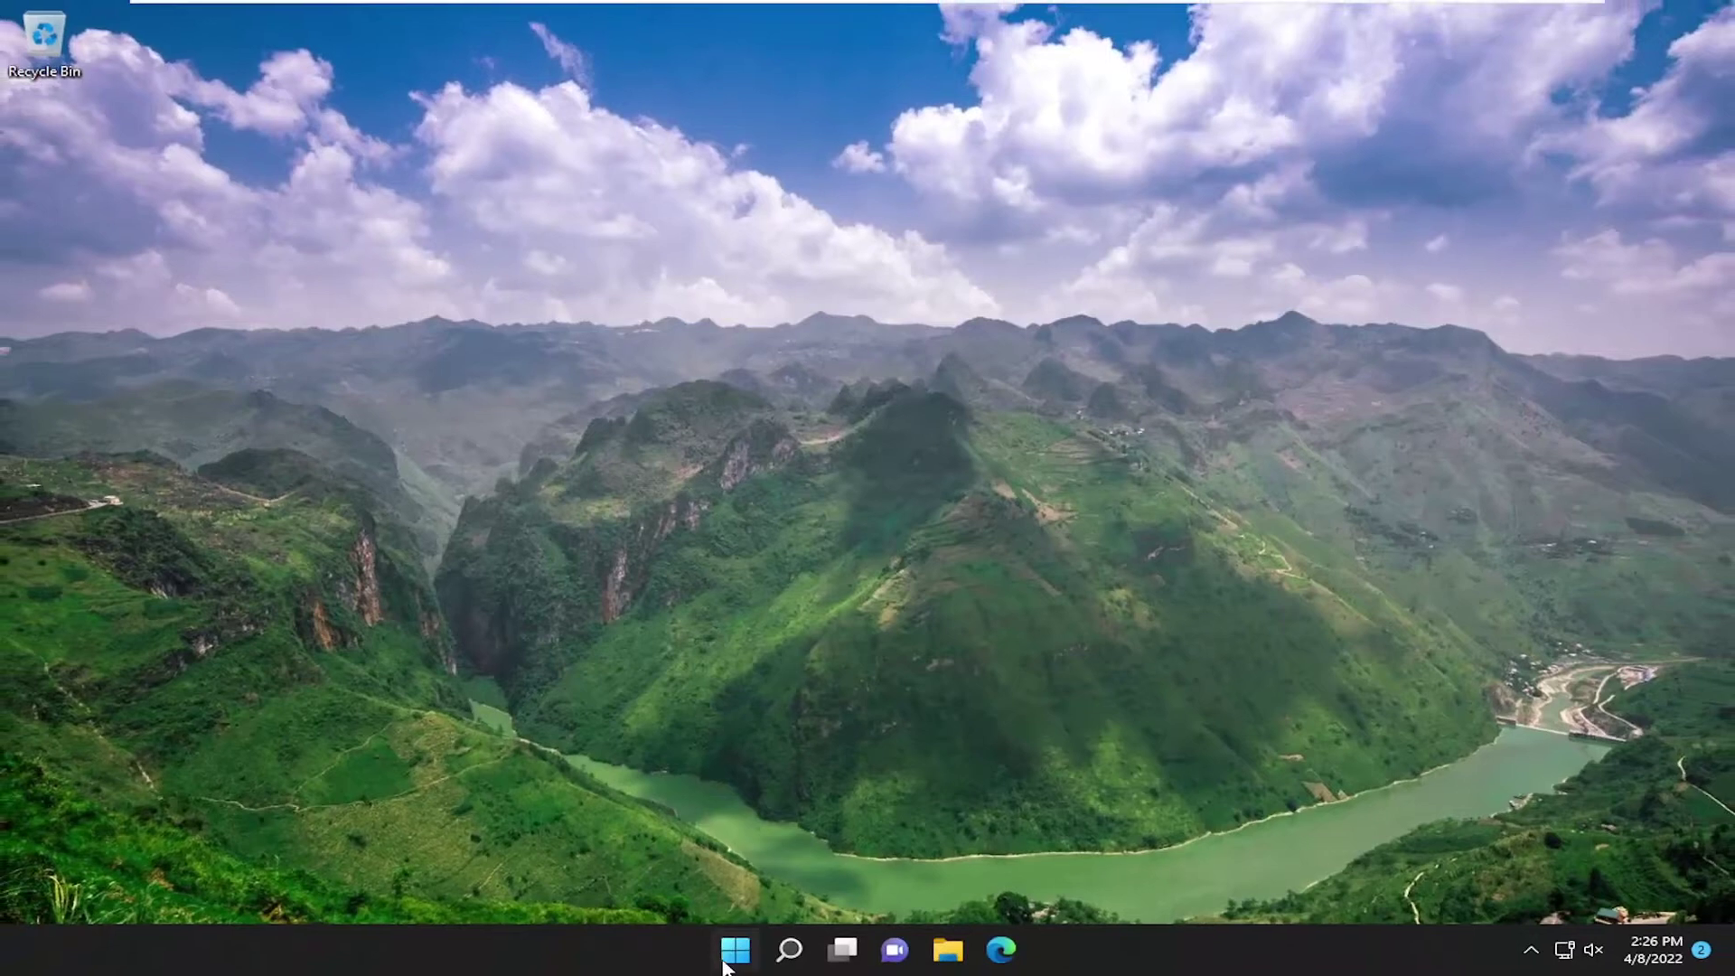
Step: Restart the computer from the Start button's shut down or sign out options
{"action": "right_click", "coordinate": [728, 964]}
{"action": "mouse_move", "coordinate": [759, 873]}
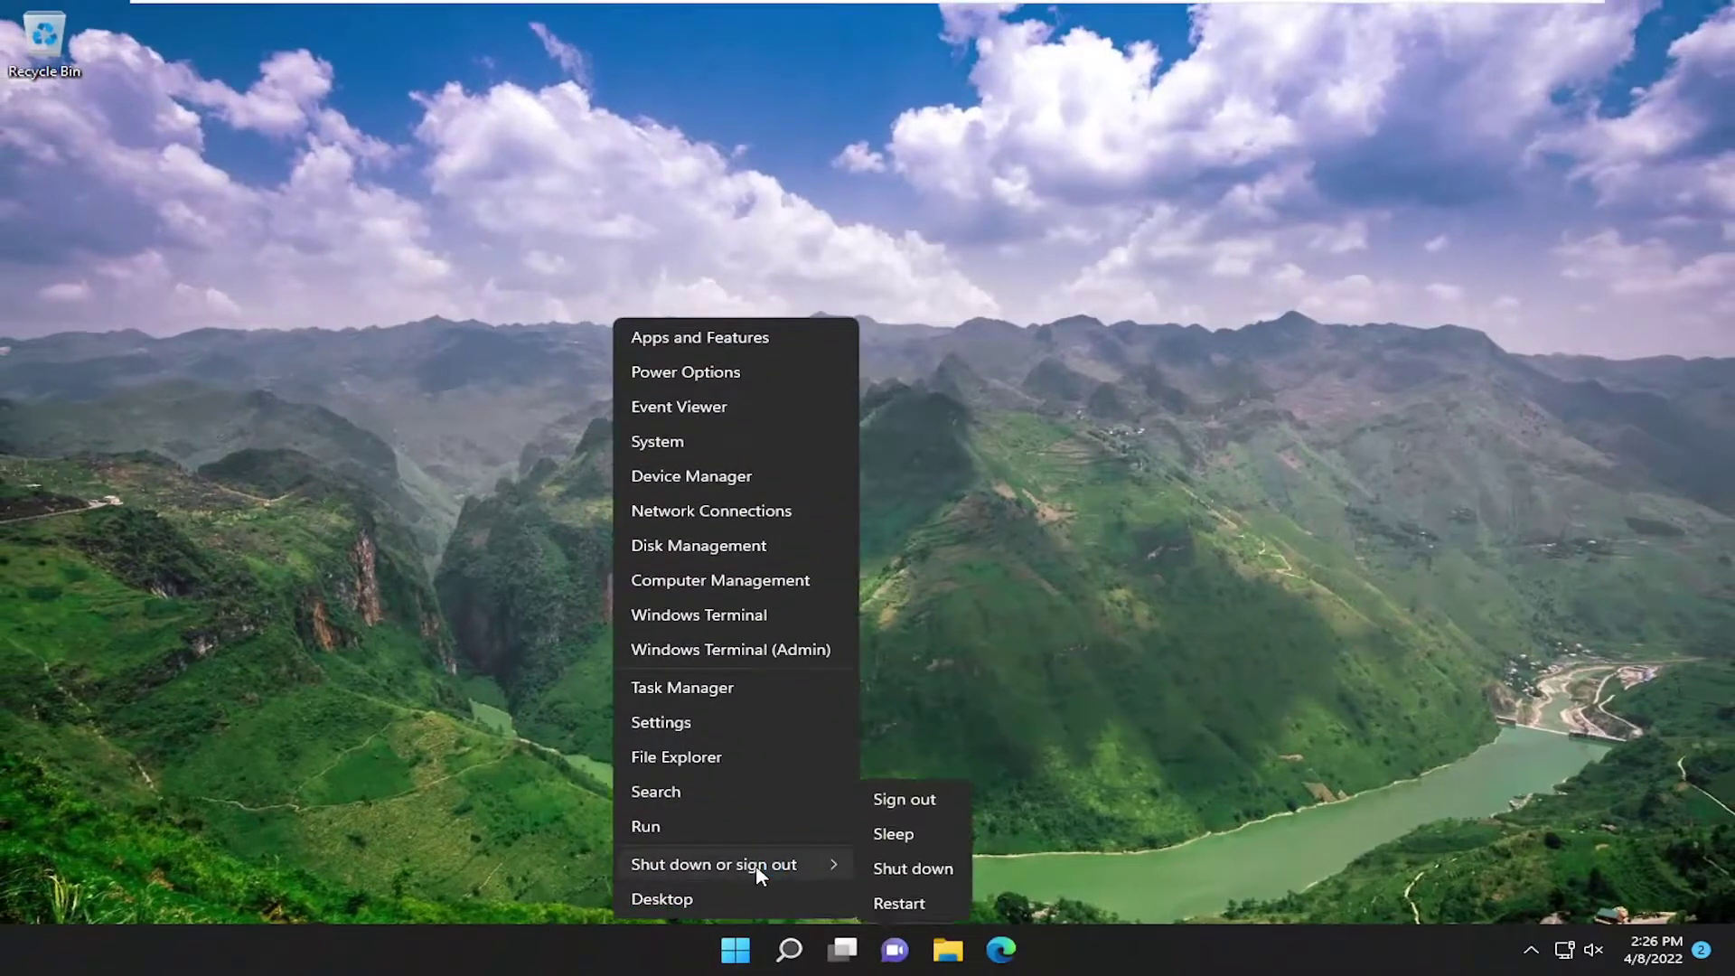
{"action": "left_click", "coordinate": [890, 902]}
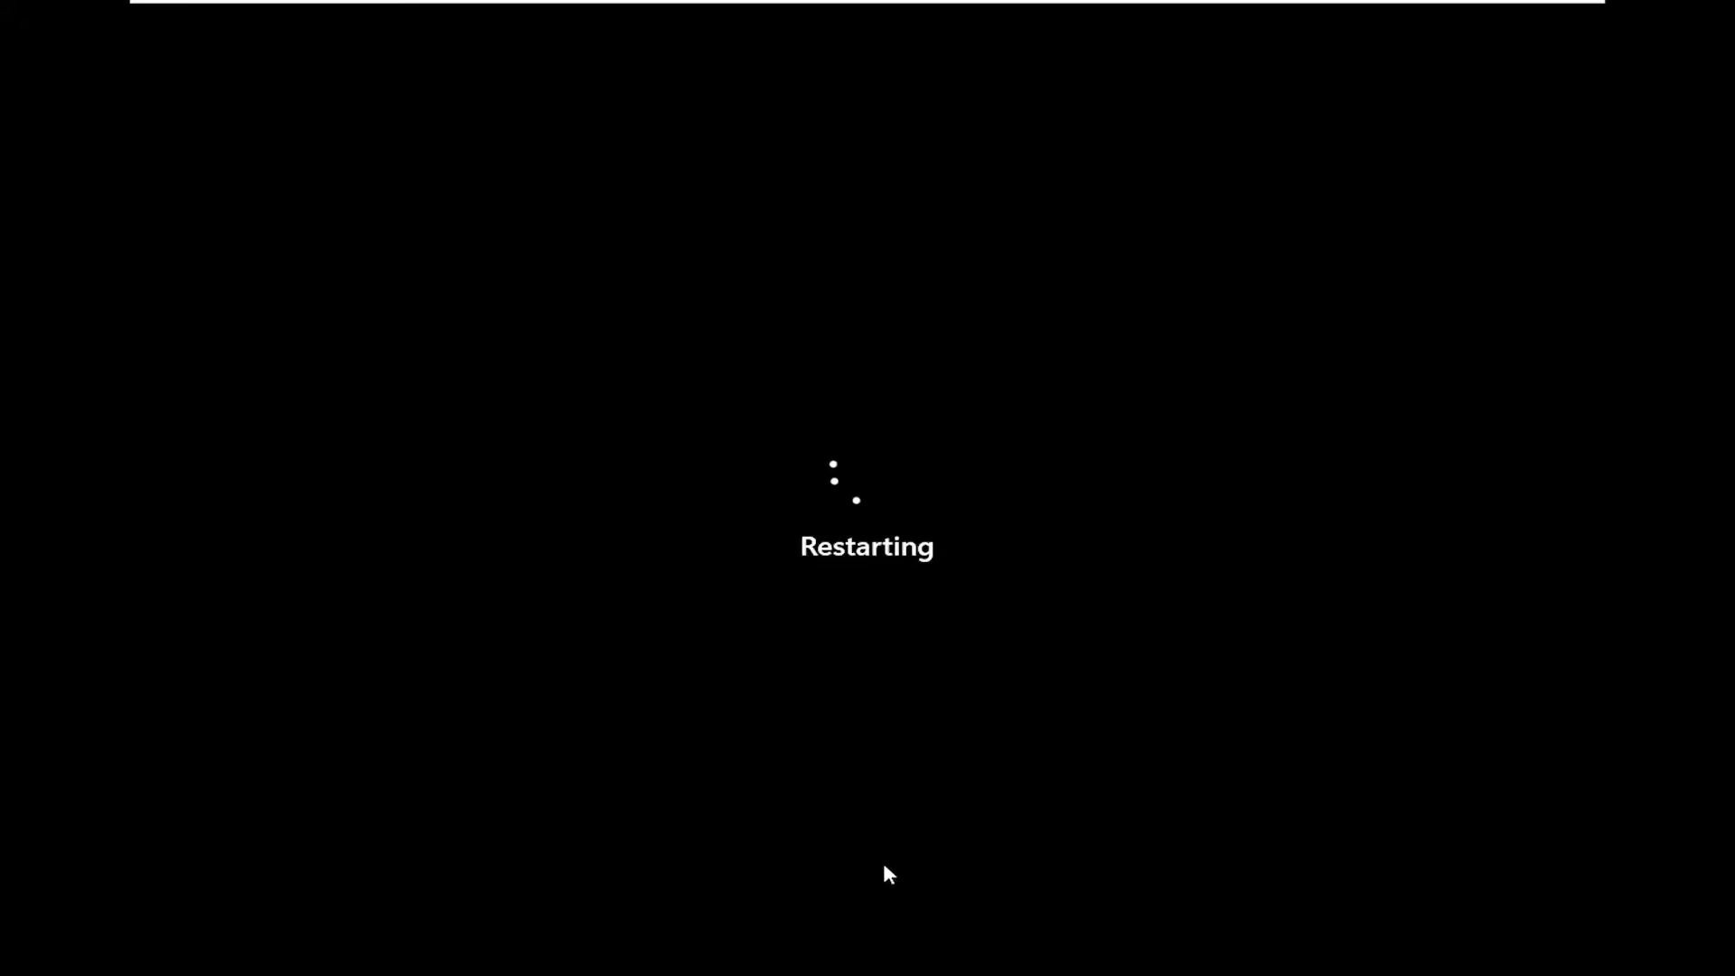